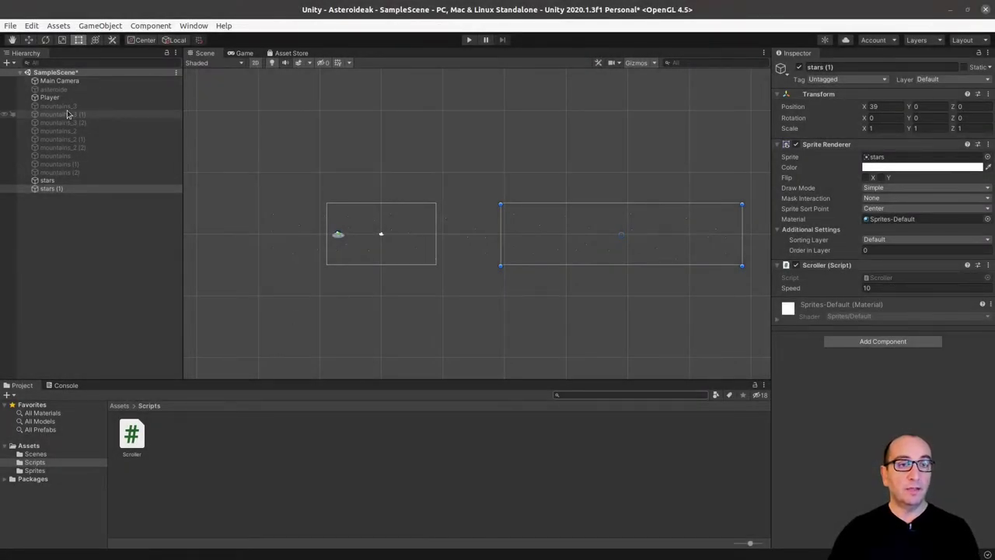
- Select every mountain layer from mountains_3 to mountains (2) and make them all active
click(68, 172)
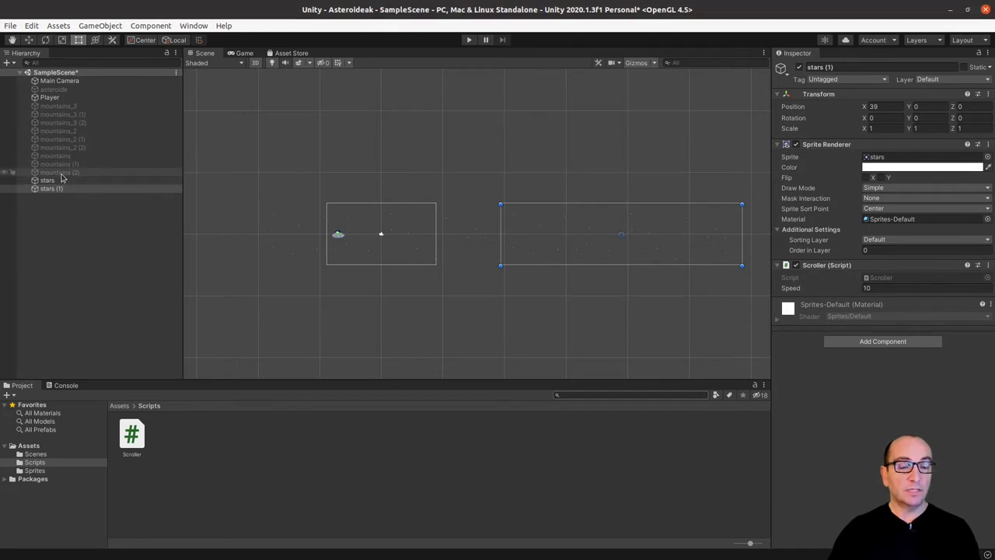
click(62, 106)
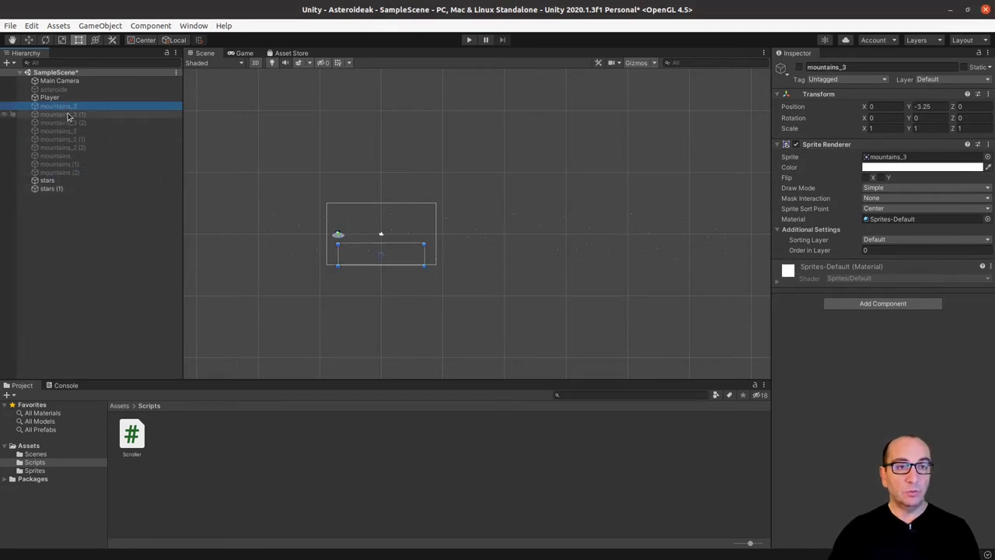
shift+click(66, 172)
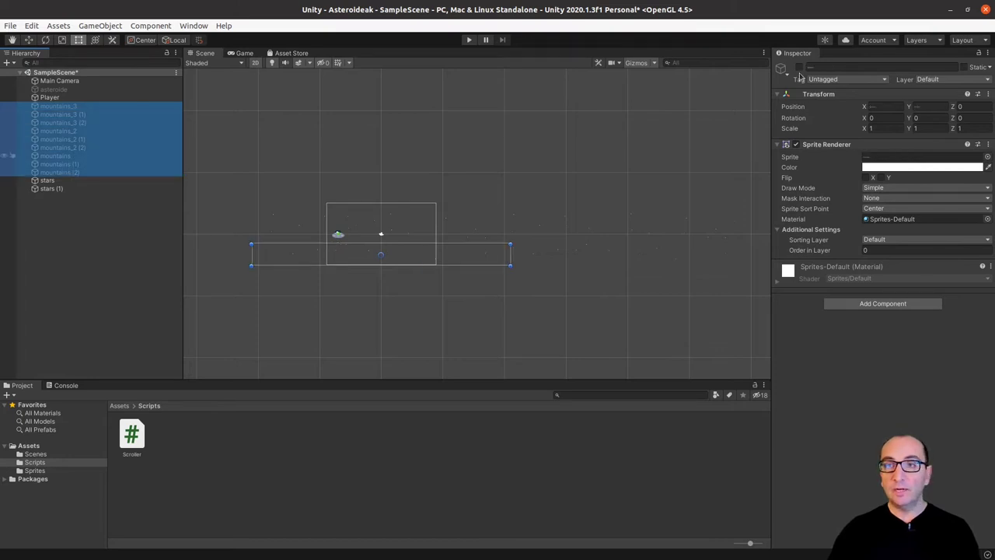
click(799, 68)
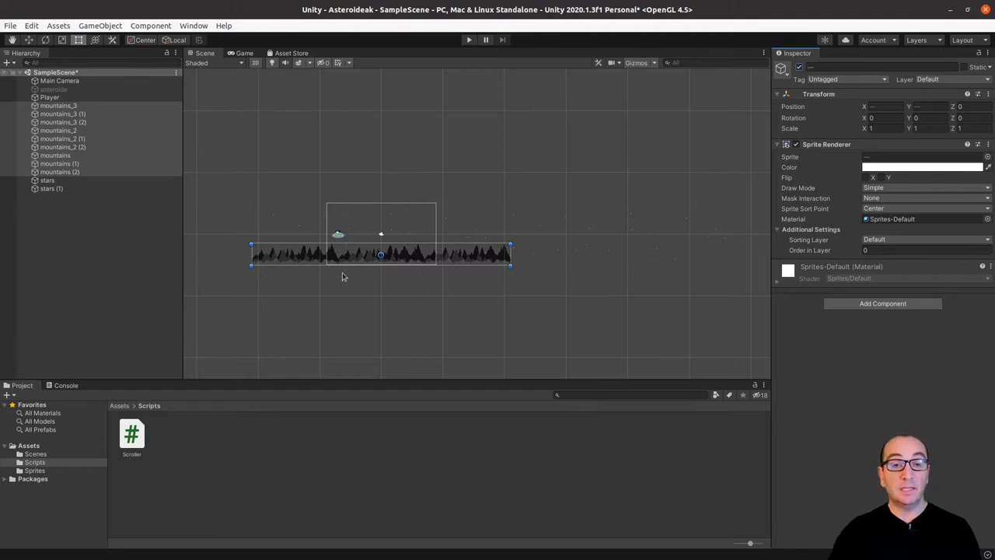
click(226, 470)
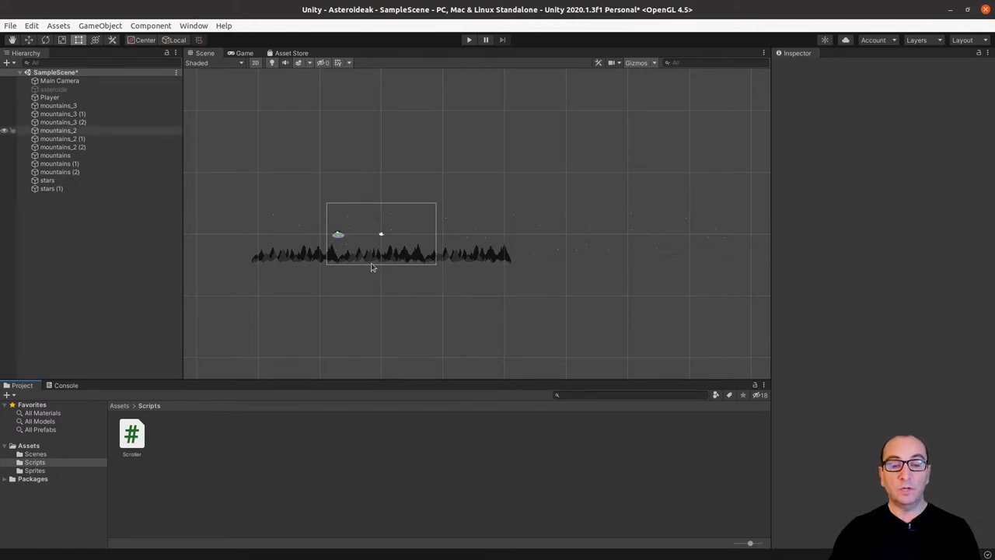
- Confirm mountains_3 sits at x 0 and mountains_3 (2) at x −14, then attach Scroller to mountains_3
click(75, 105)
click(74, 113)
click(74, 122)
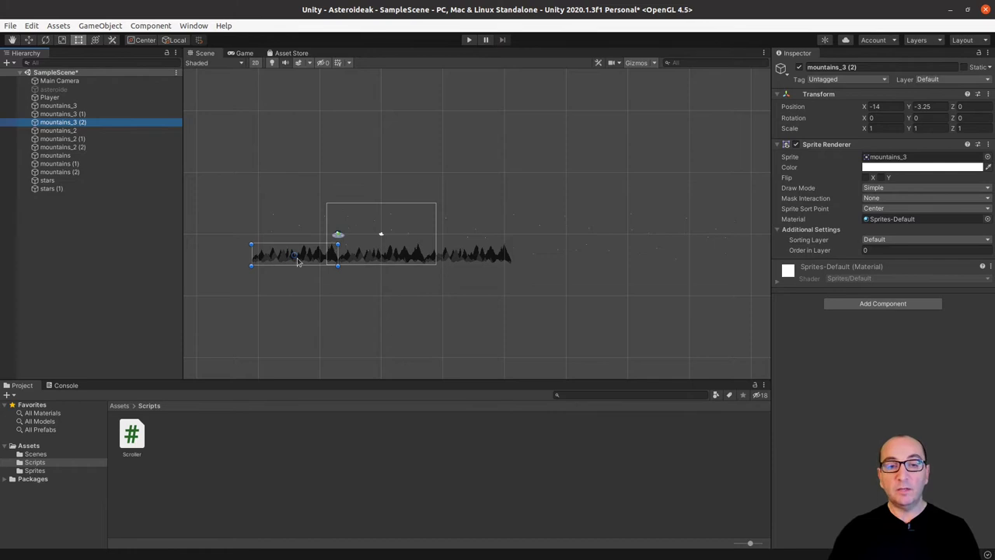
click(70, 106)
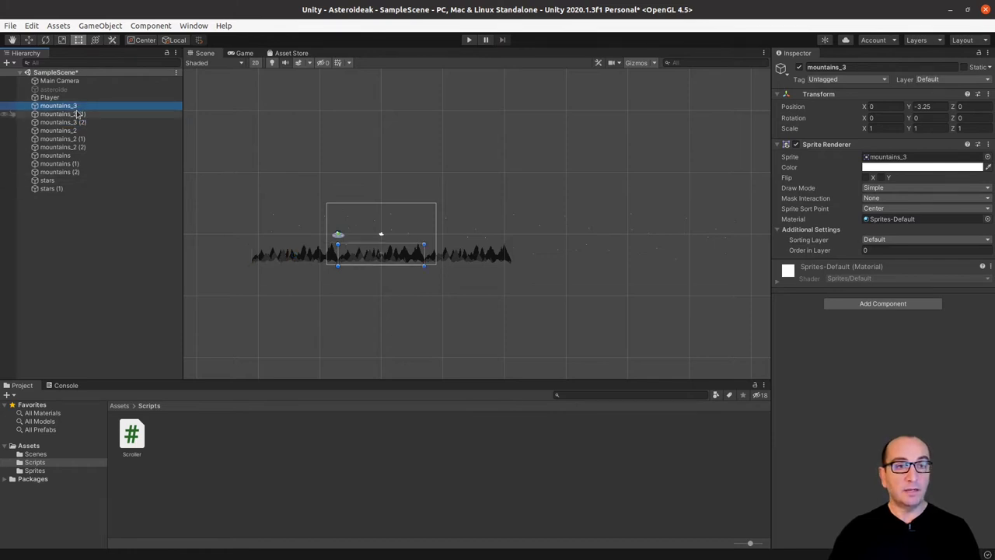
click(78, 115)
click(77, 123)
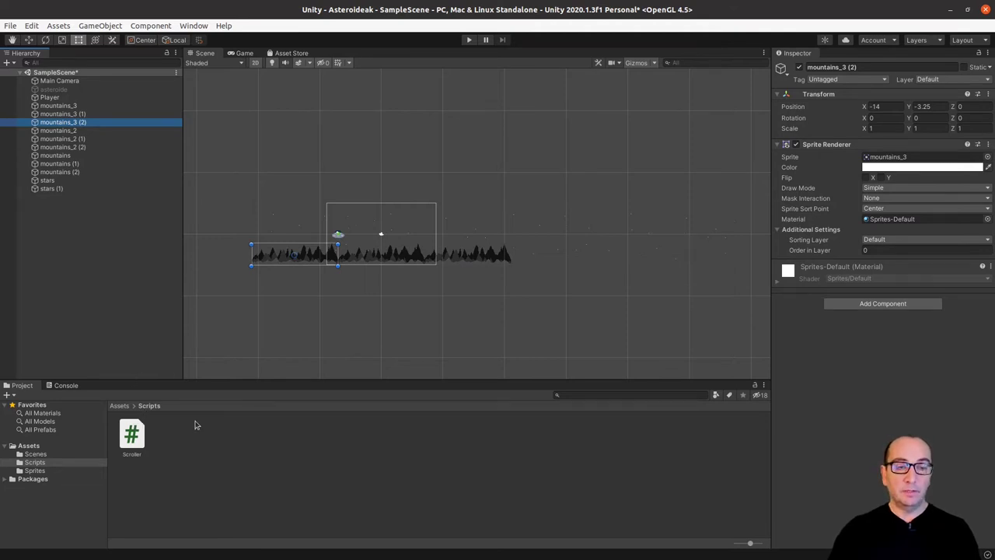
click(79, 106)
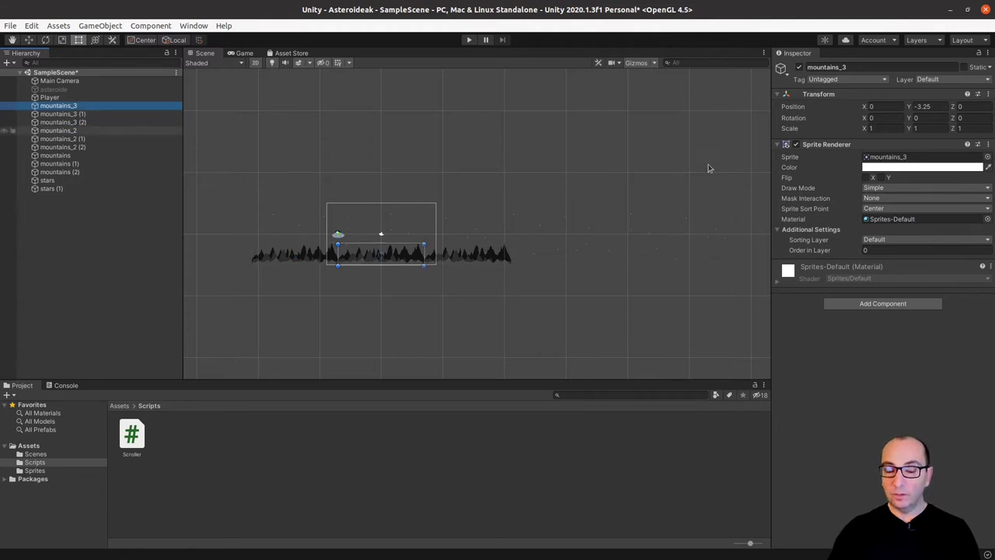
drag(148, 436, 73, 105)
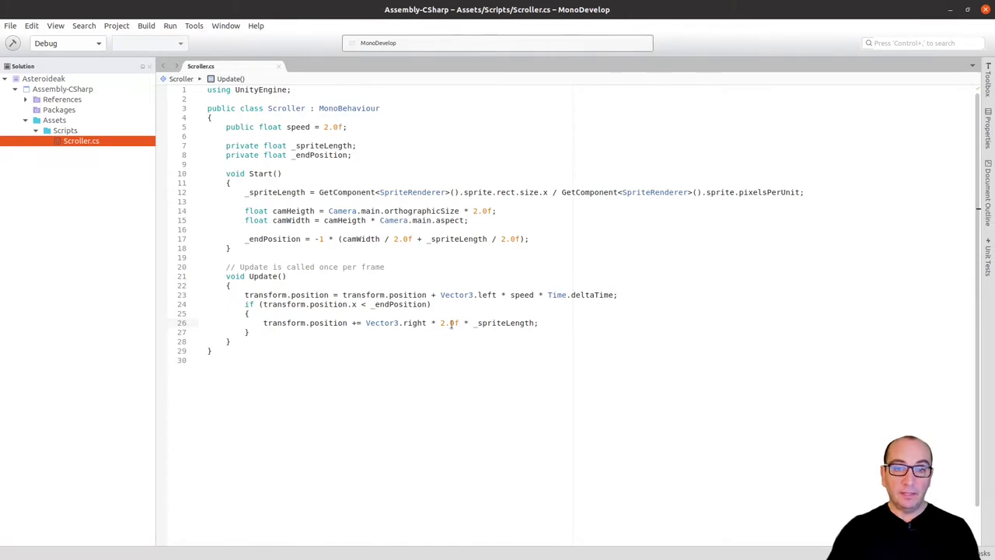
- Begin a 'public int numberOfSprites' declaration on a new line below the speed field
double_click(457, 323)
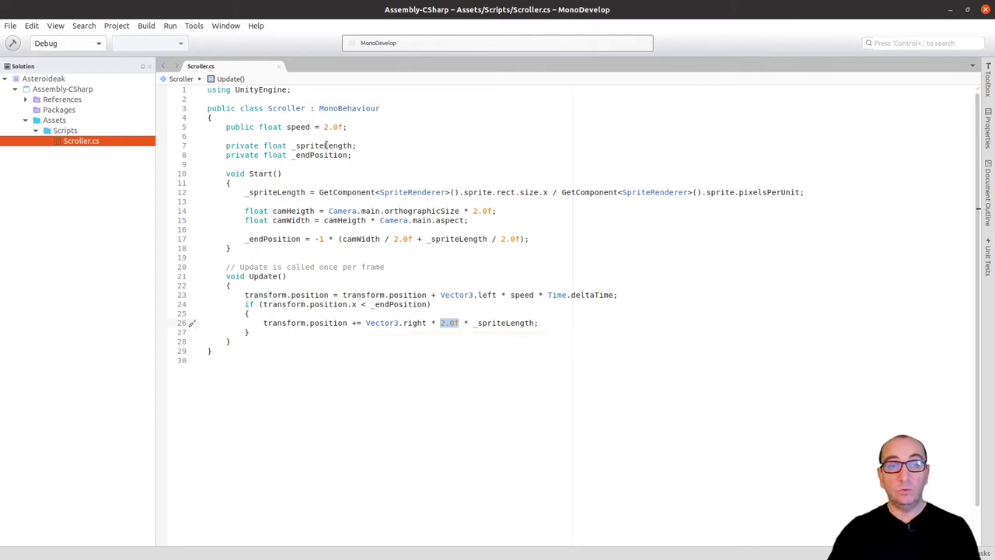
click(346, 126)
key(Return)
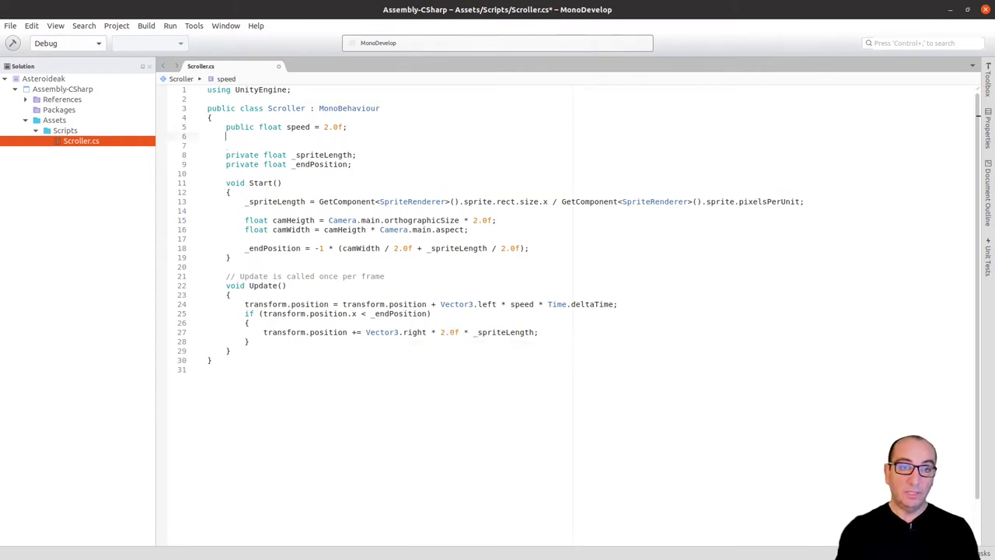
text(public )
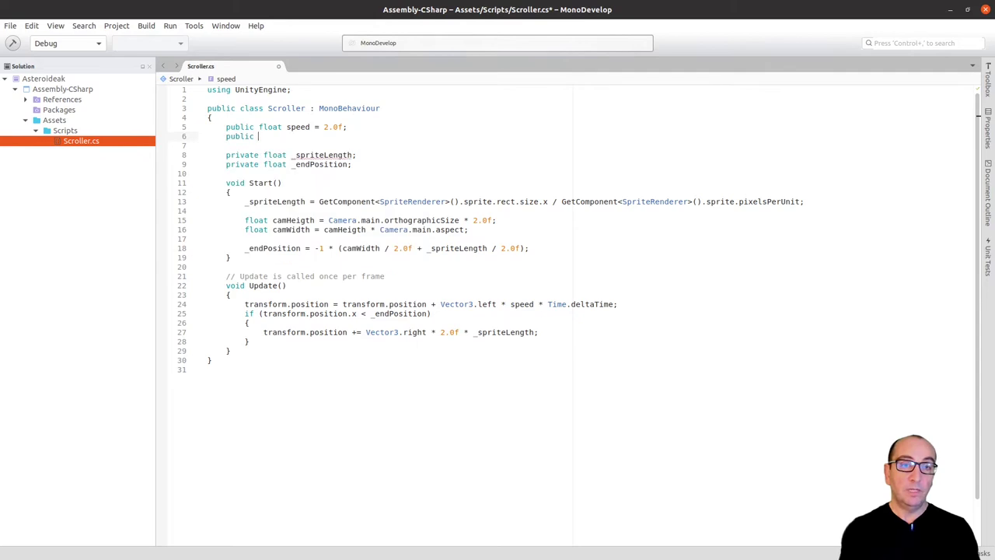
text(int)
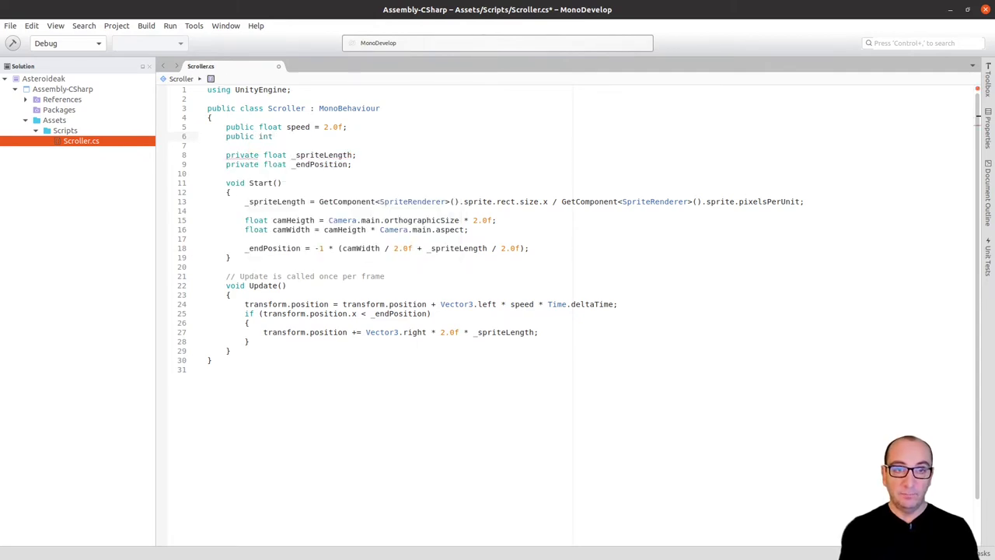
text( numberO)
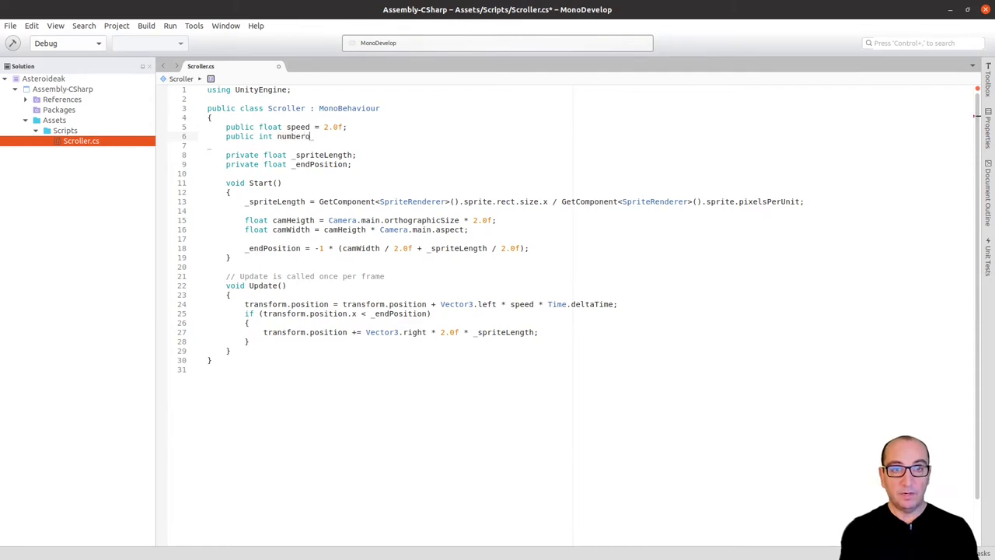
text(fS)
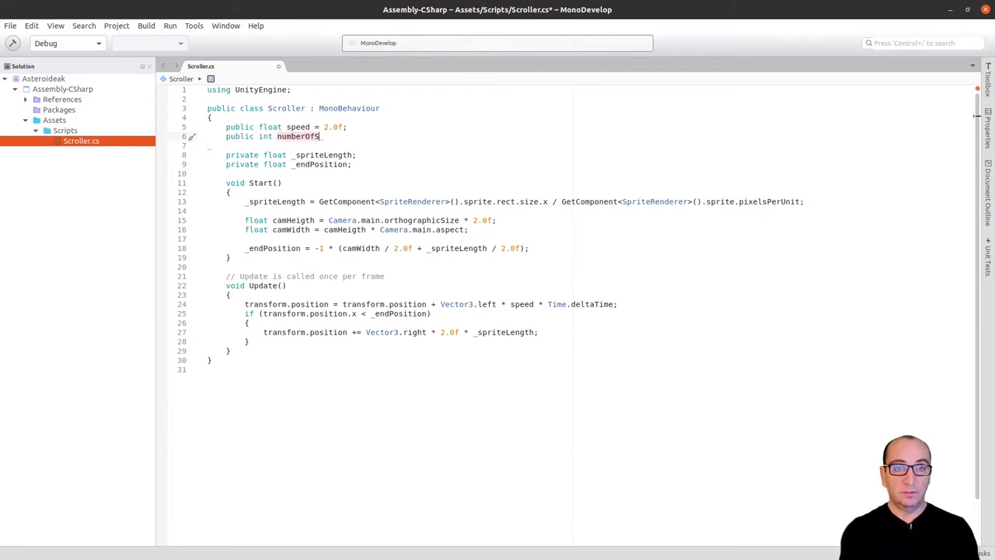
text(prites = 2;)
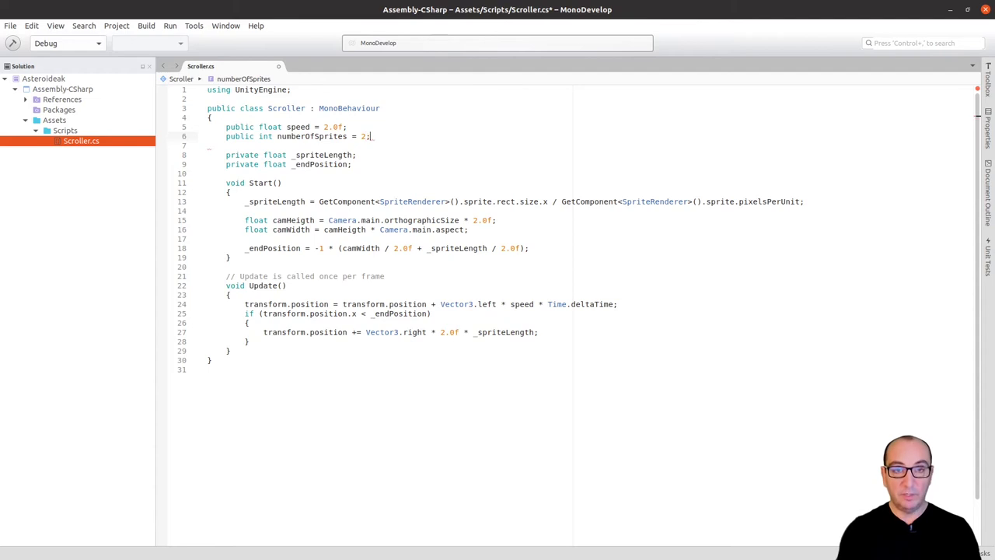
- Replace the 2.0f multiplier on line 27 with numberOfSprites and save Scroller.cs
click(459, 332)
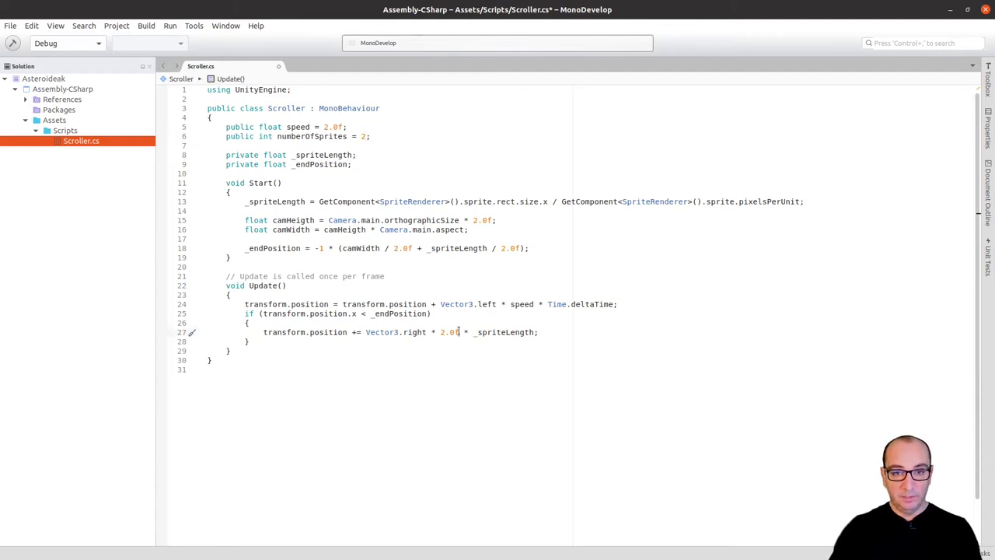
key(ctrl+shift+Left)
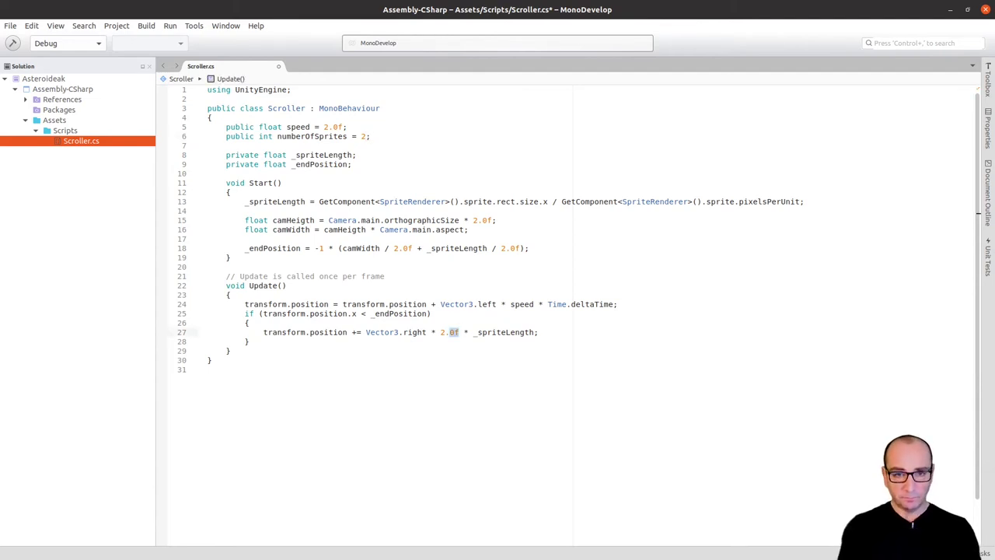
key(ctrl+shift+Left)
text(numb)
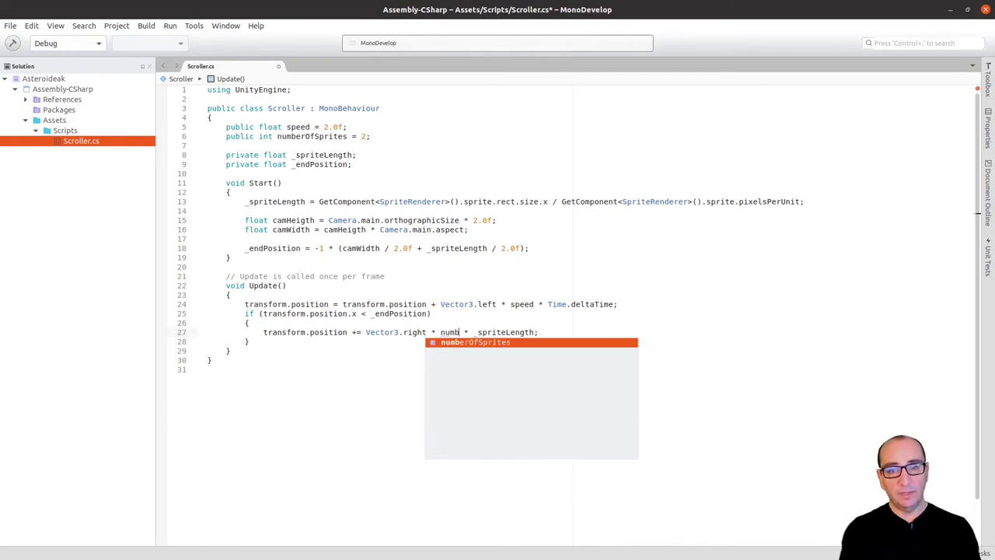
text(er)
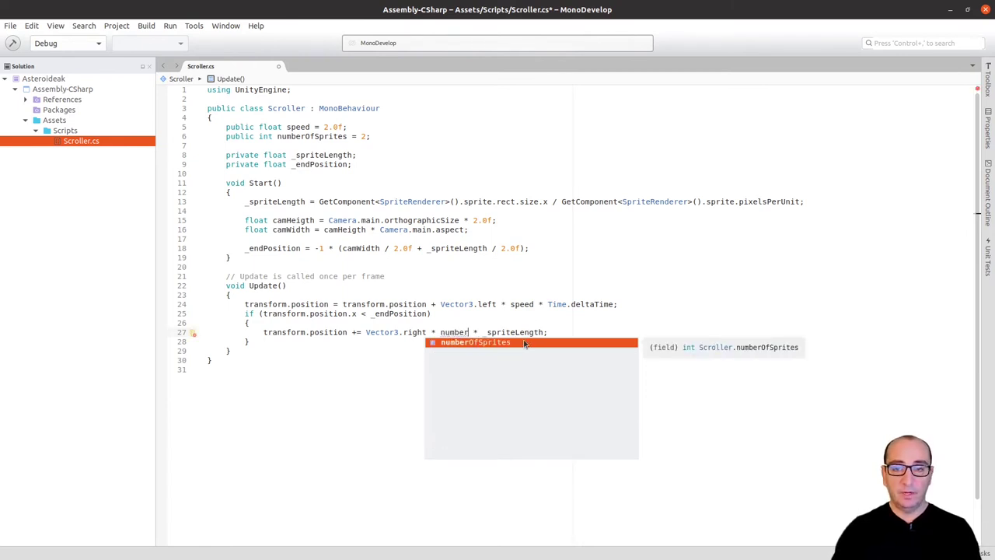
key(Escape)
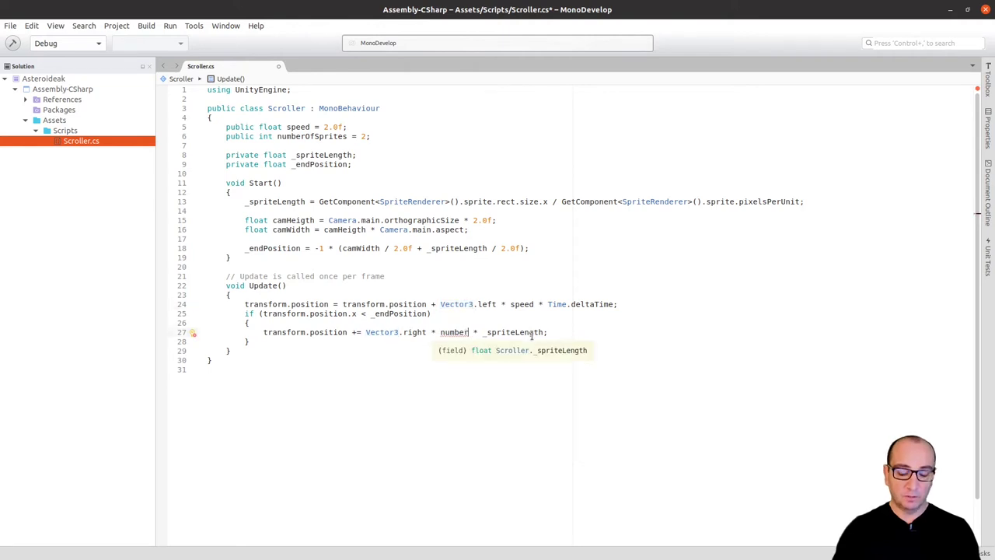
key(ctrl+space)
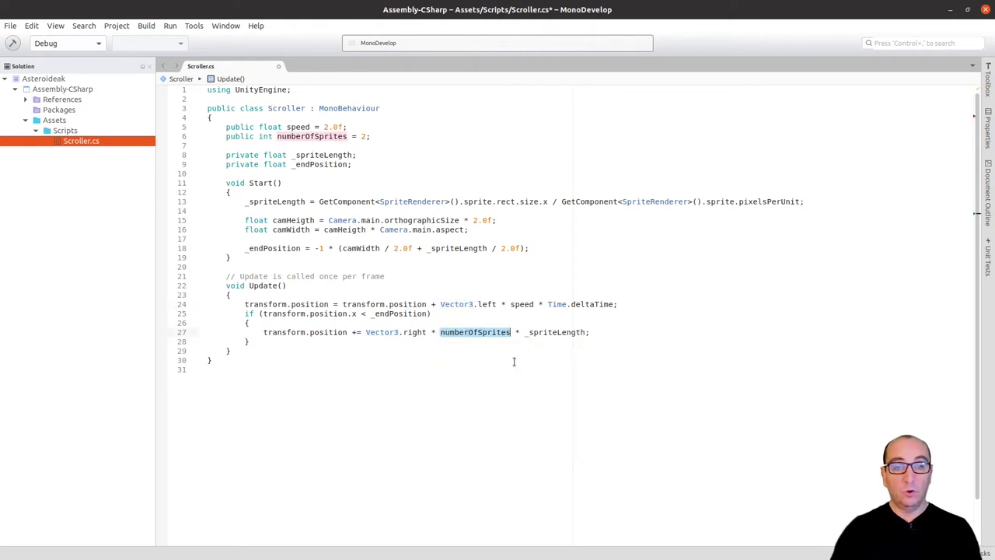
click(514, 359)
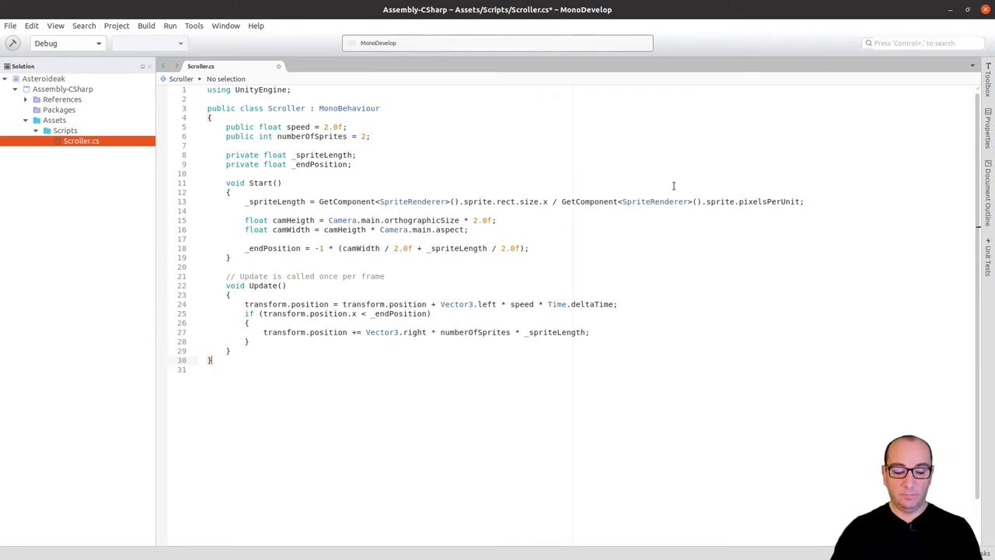
key(ctrl+s)
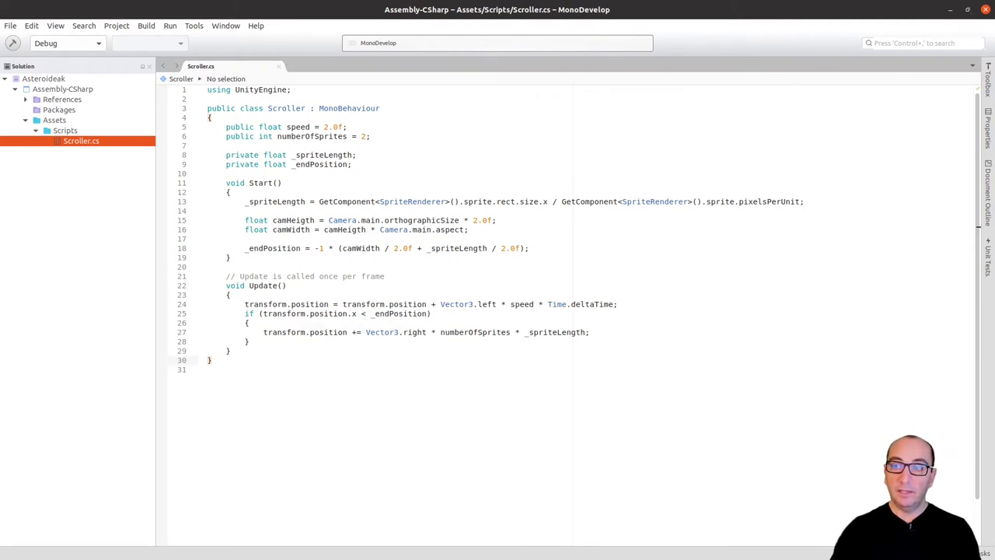
key(alt+Tab)
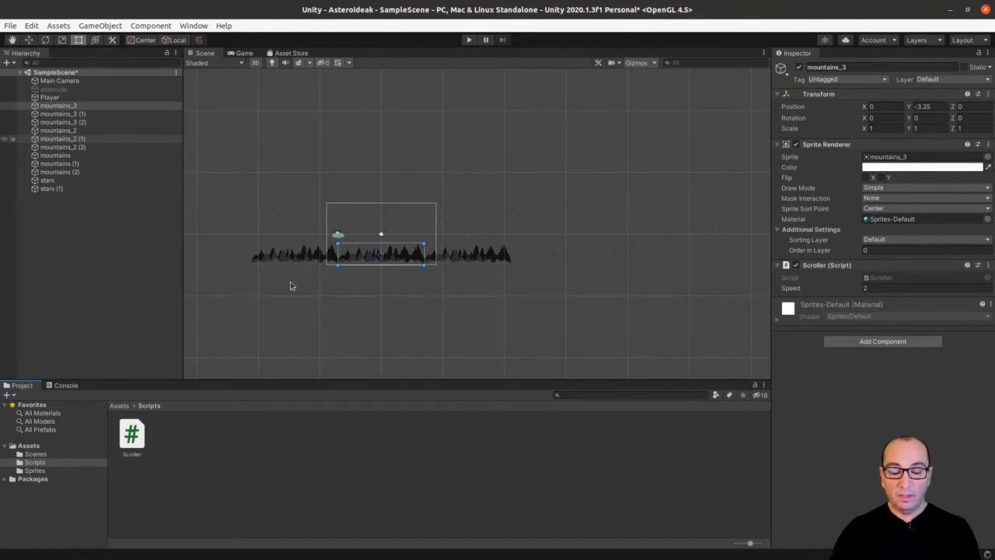
- Set Number Of Sprites to 3 on the mountains_3 Scroller component
click(70, 106)
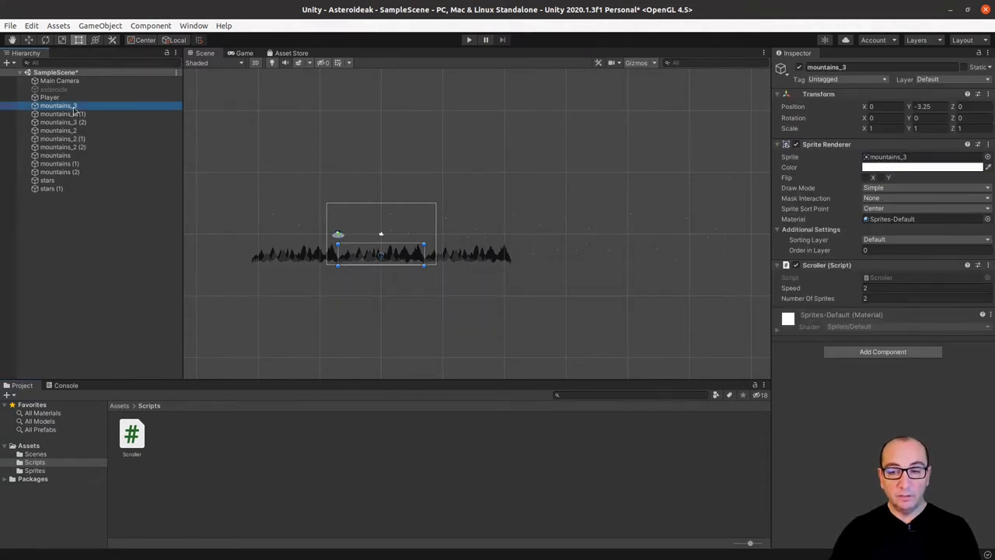
click(871, 299)
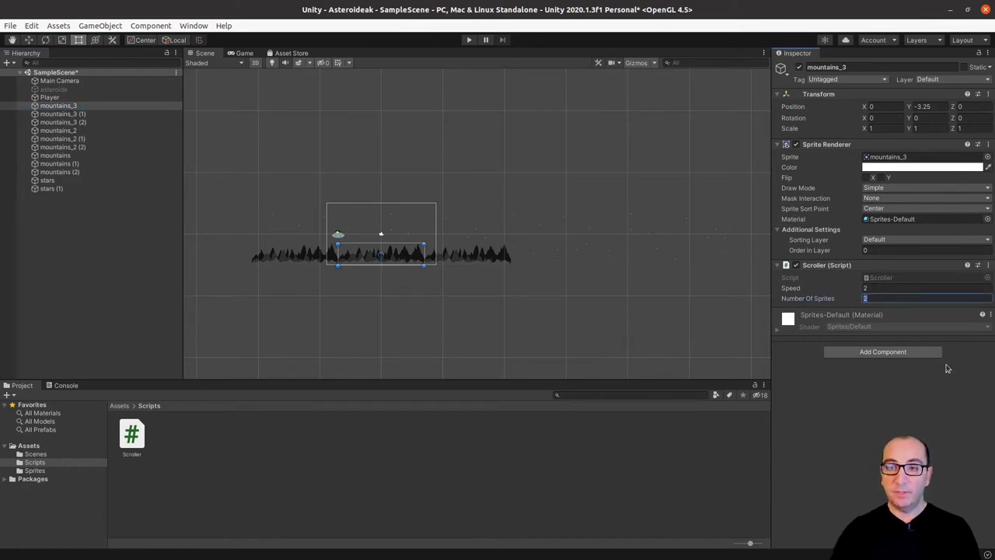
text(3)
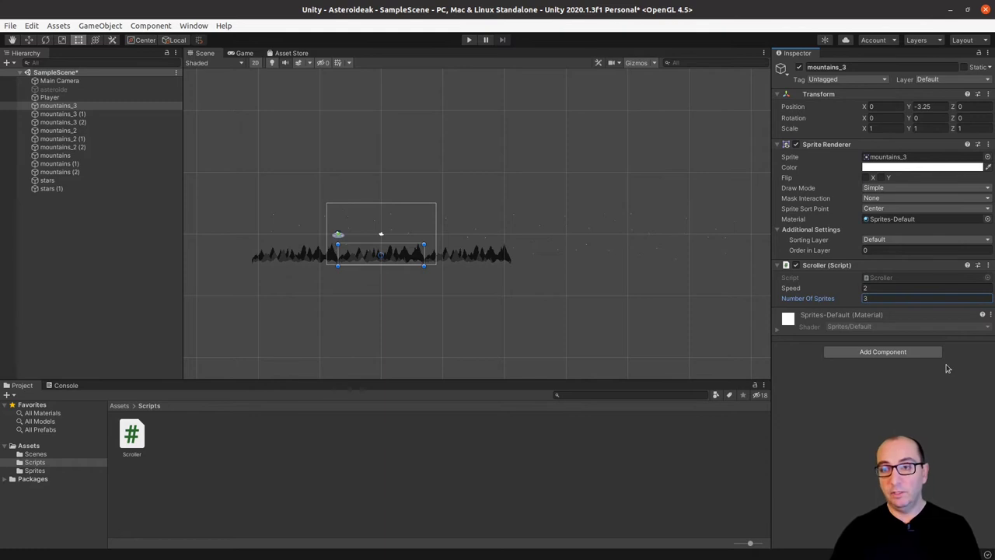
- Create a folder named Prefabs inside the Assets folder
click(119, 408)
right_click(259, 427)
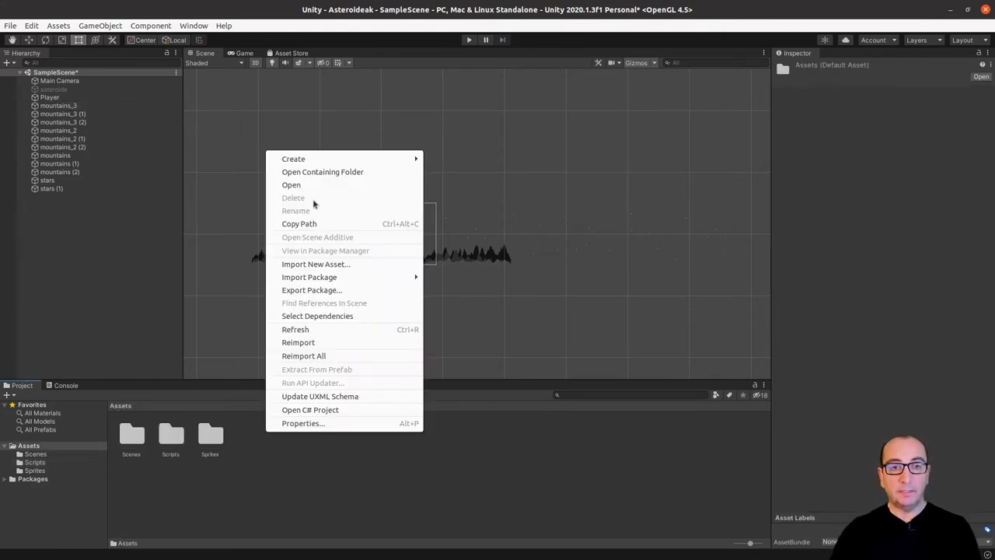
mouse_move(338, 162)
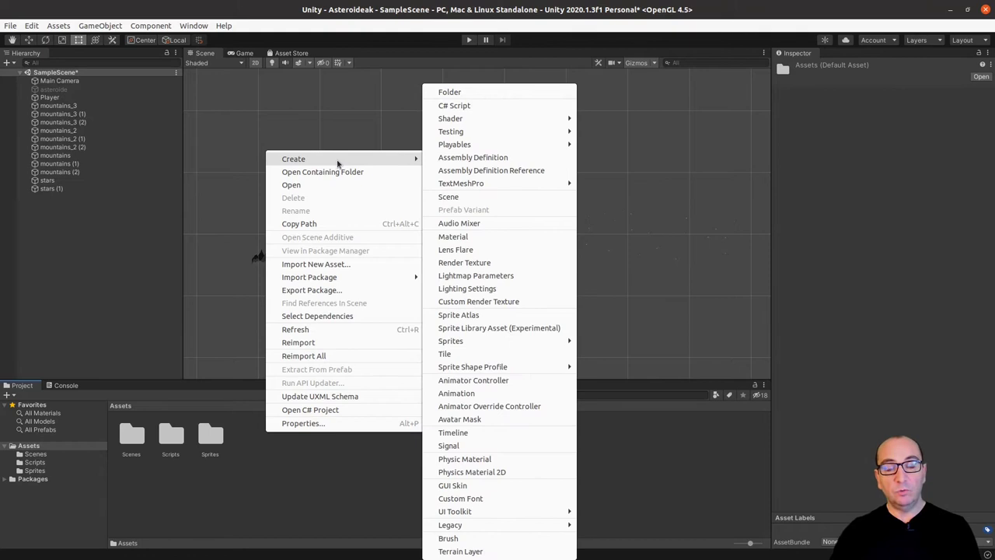
click(450, 93)
text(Pref)
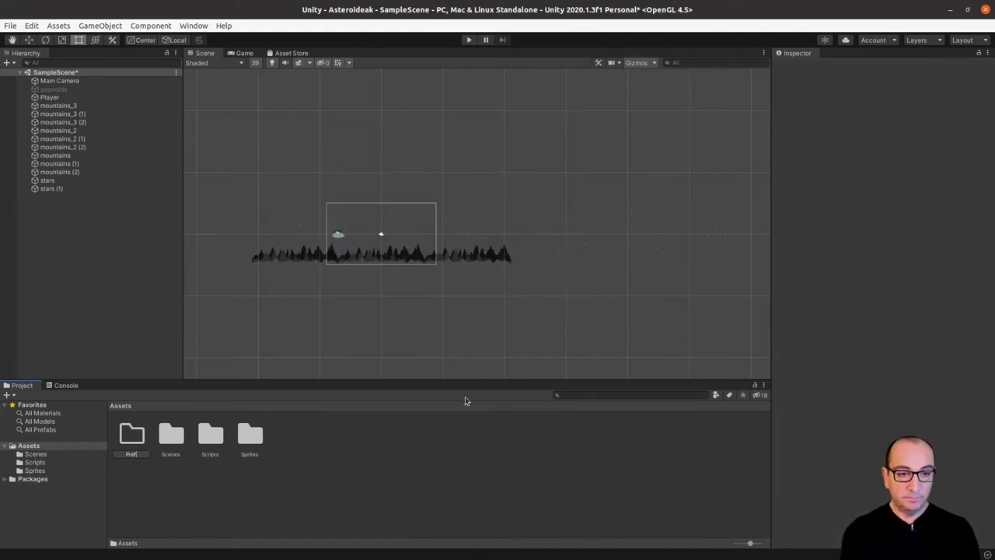
text(abs)
key(Return)
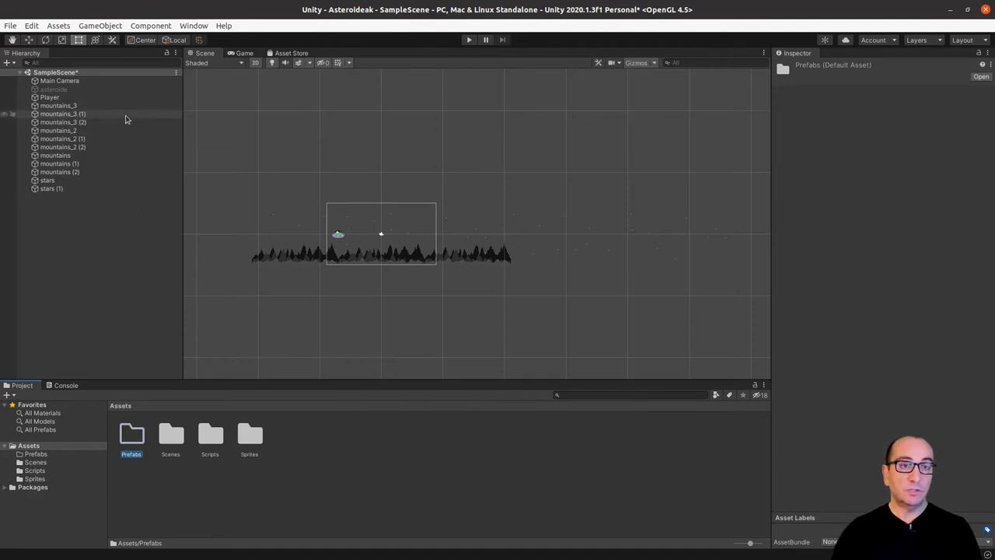
click(78, 106)
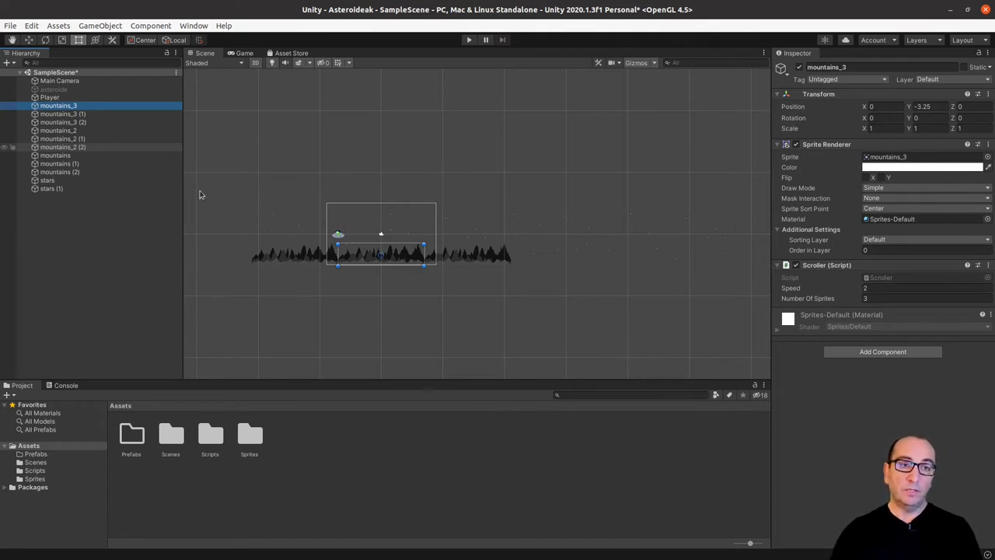
- Delete the two numbered duplicates each of mountains_3, mountains_2 and mountains from the Hierarchy
click(76, 114)
shift+click(84, 123)
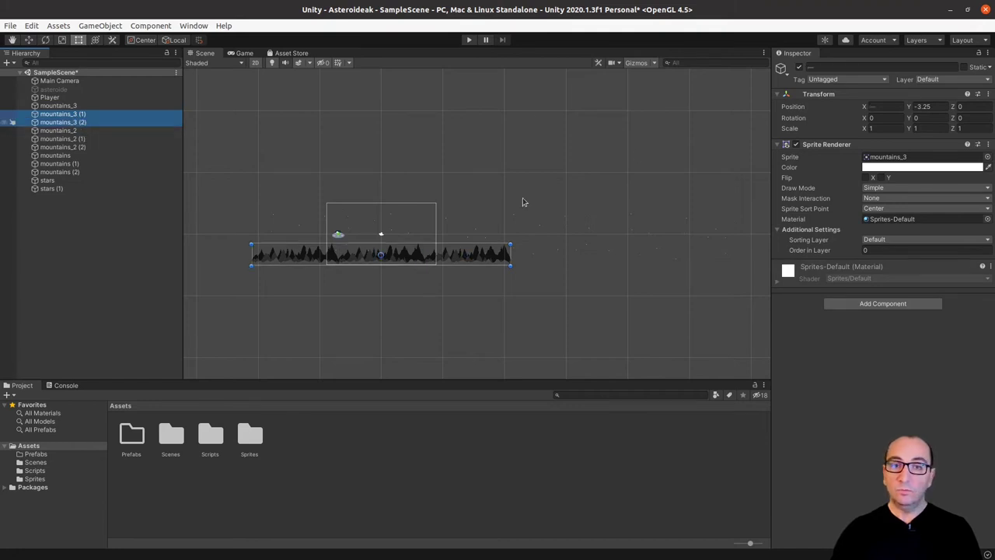
key(Delete)
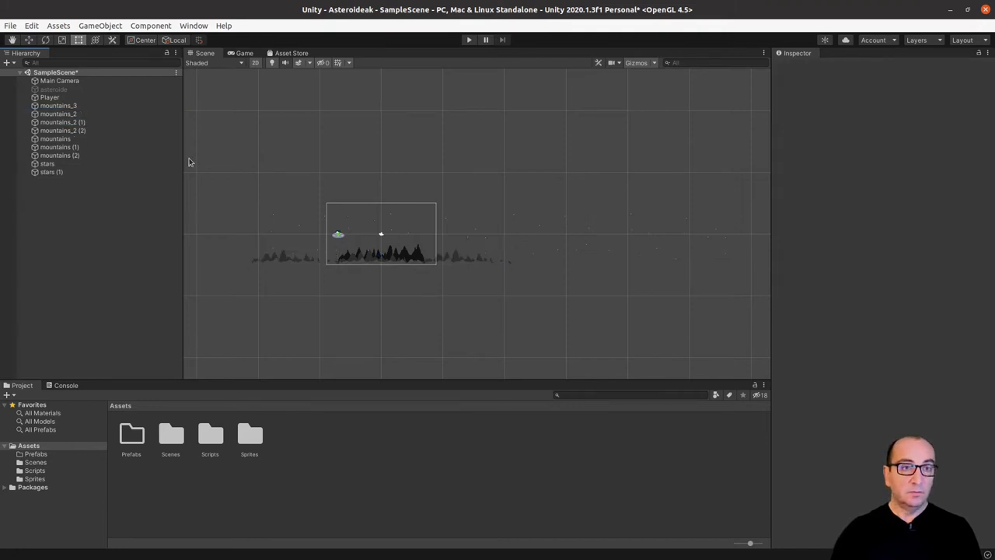
click(70, 130)
shift+click(66, 122)
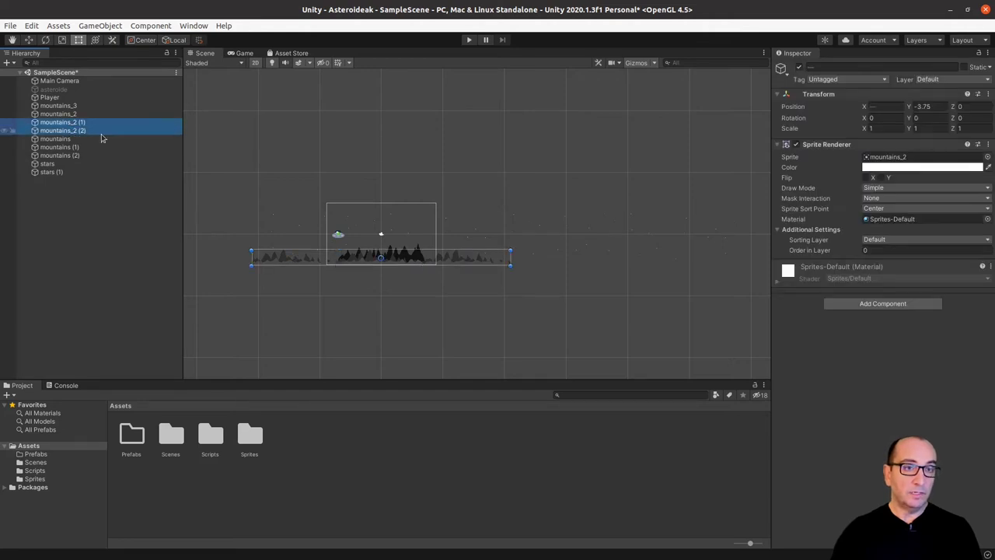
key(Delete)
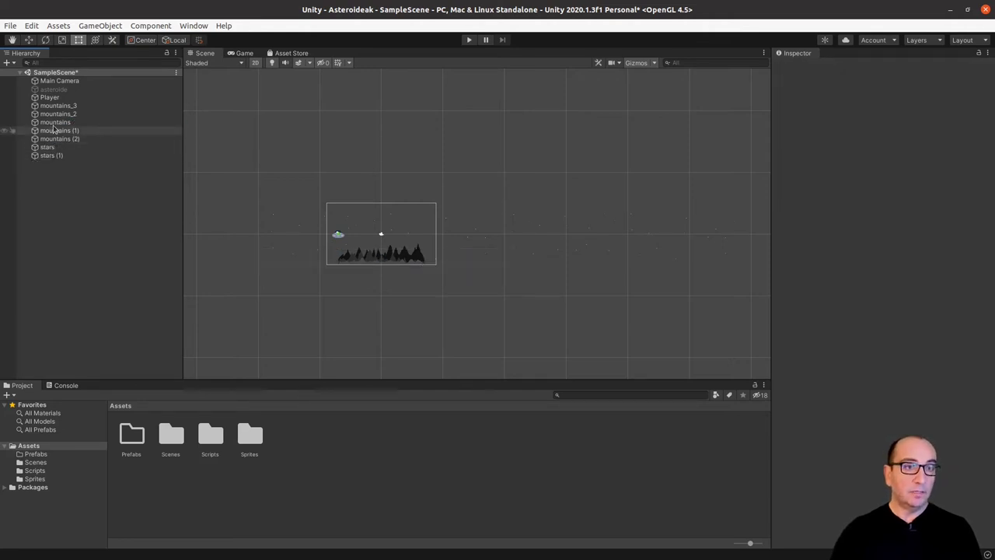
click(66, 130)
shift+click(72, 138)
key(Delete)
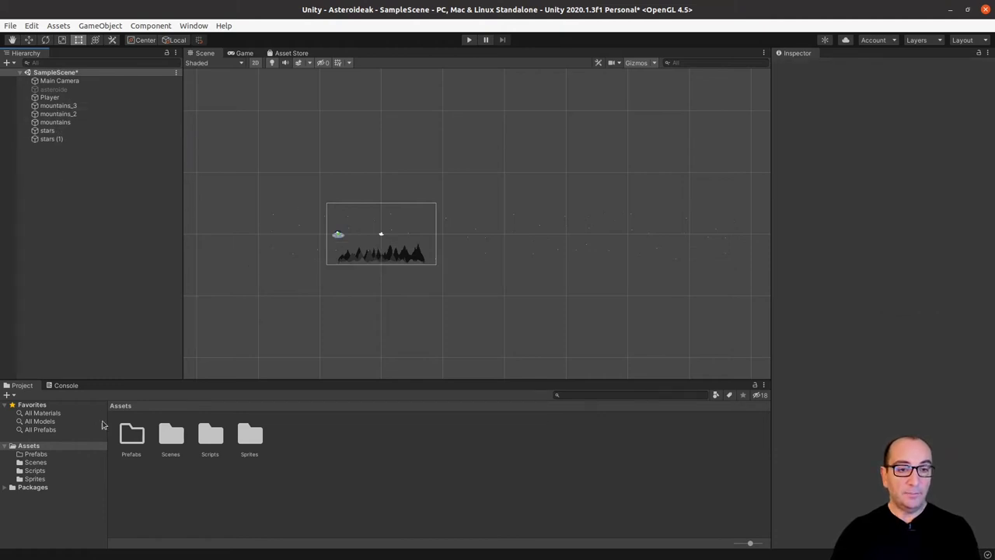
- Frame mountains_3 in the Scene view and drag it into Assets/Prefabs as a prefab
click(63, 105)
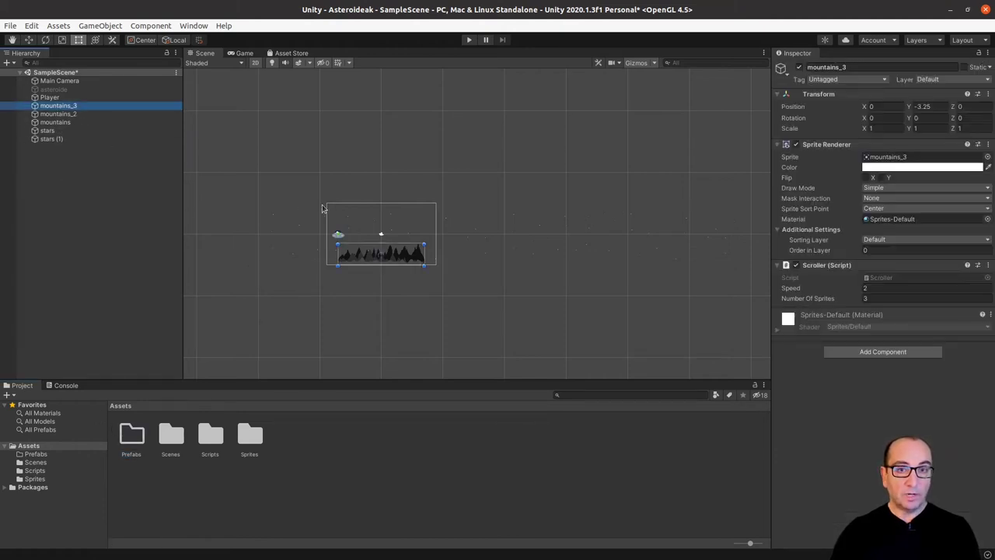
scroll(382, 262, up, 1)
key(f)
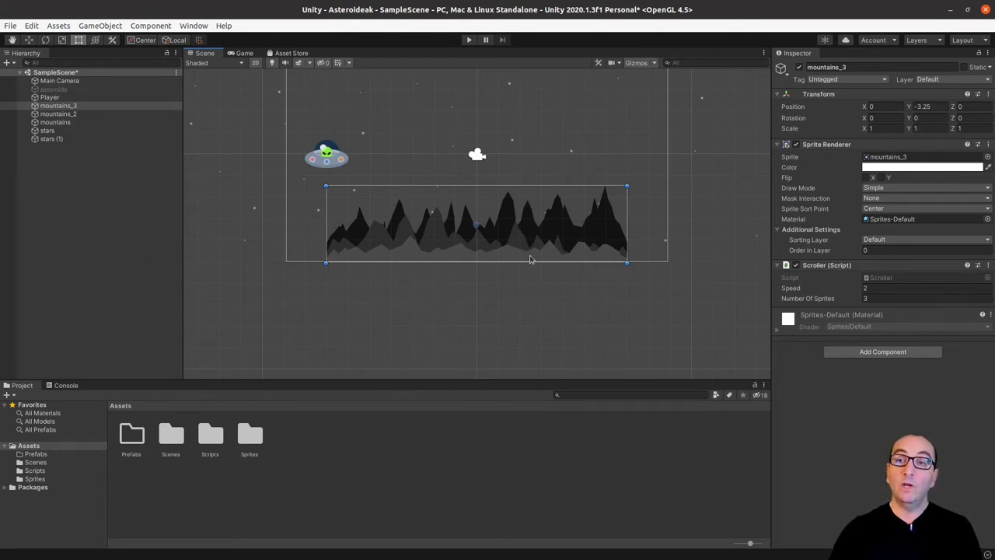
double_click(125, 440)
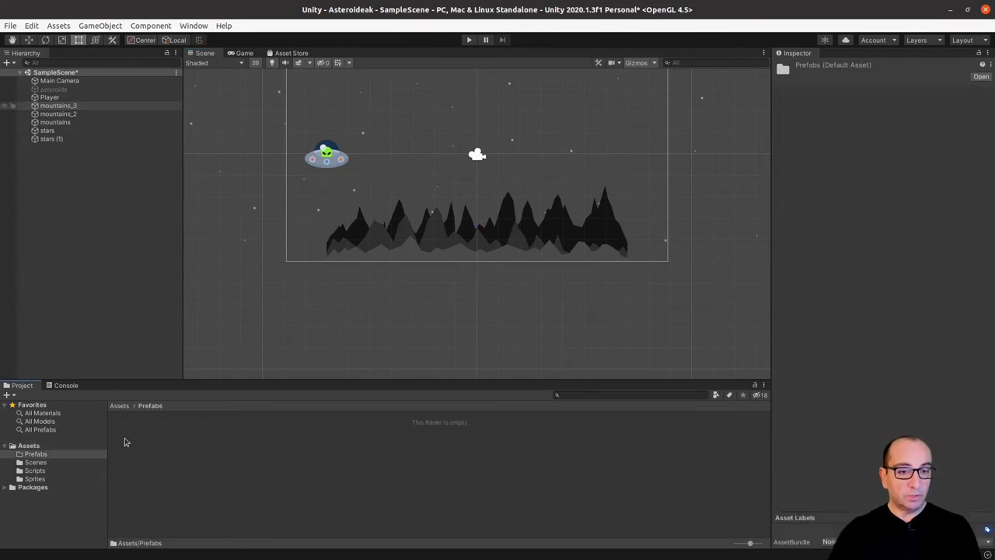
click(71, 108)
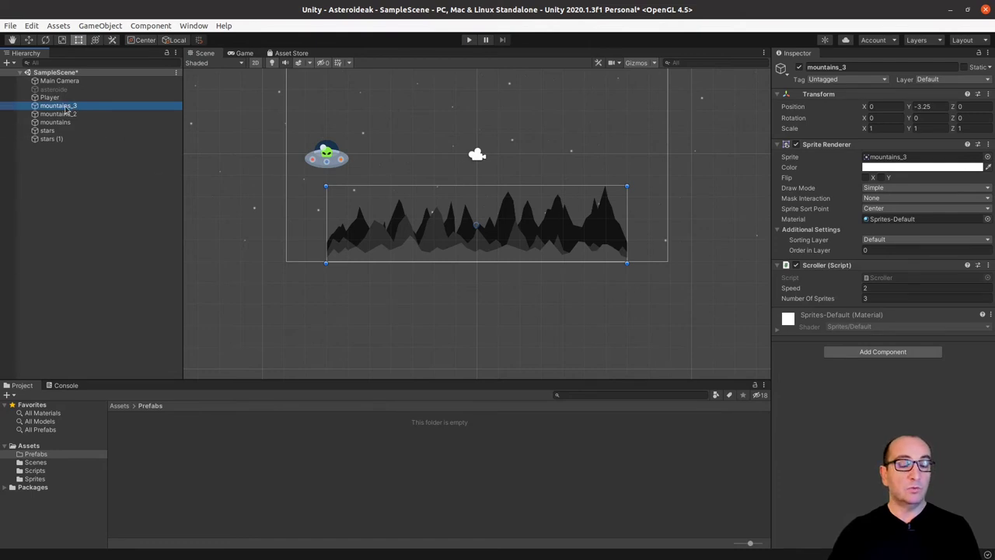
drag(66, 111, 236, 452)
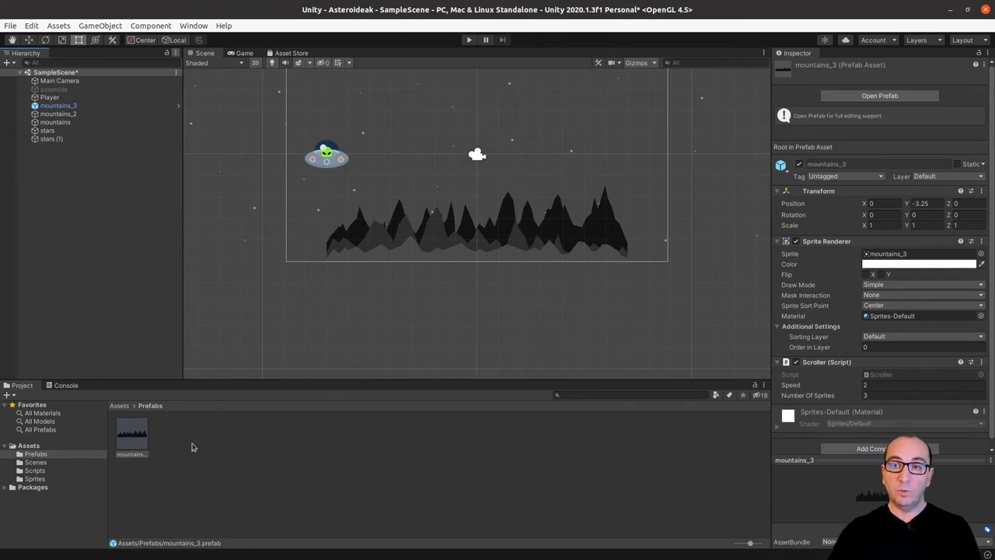
- Place mountains_3 (1) prefab instance under the original in the Hierarchy at X 14, Y -3.25
drag(133, 443, 261, 388)
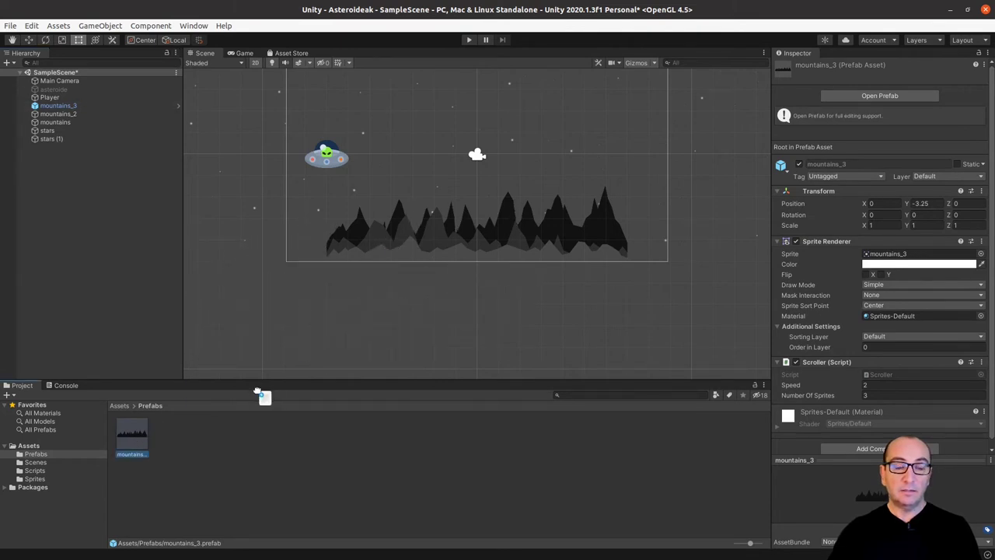
mouse_move(261, 389)
mouse_down()
mouse_move(354, 232)
mouse_move(294, 259)
mouse_up()
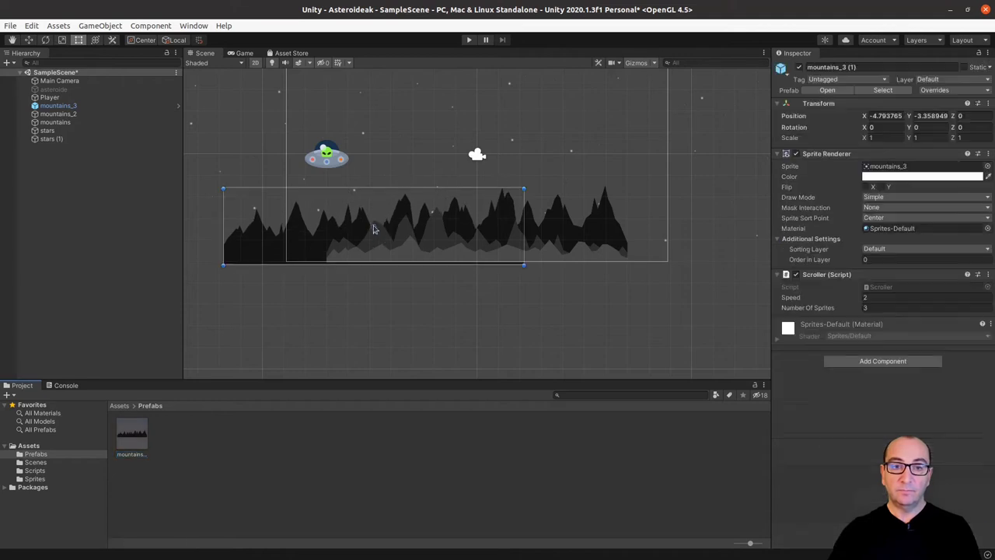
click(78, 113)
drag(70, 89, 84, 121)
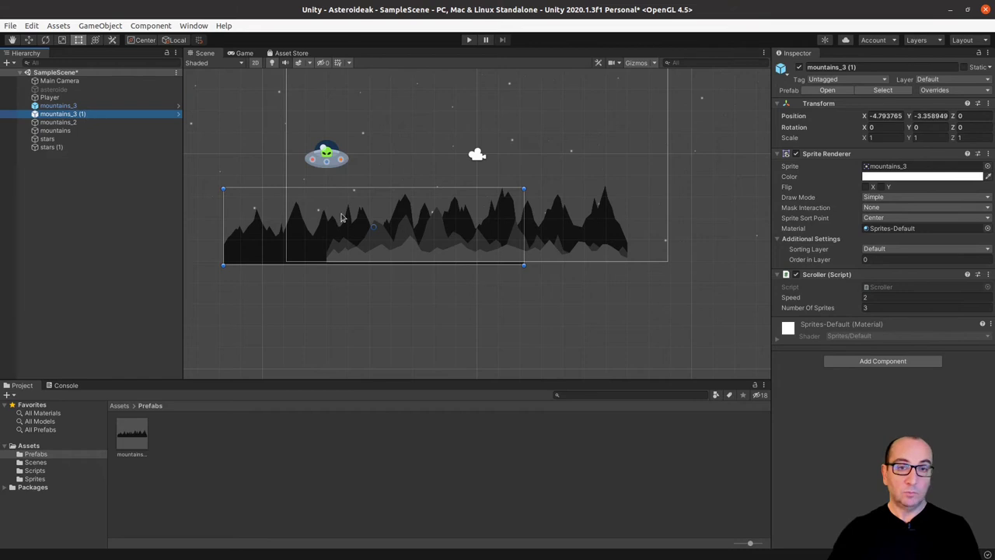
click(890, 116)
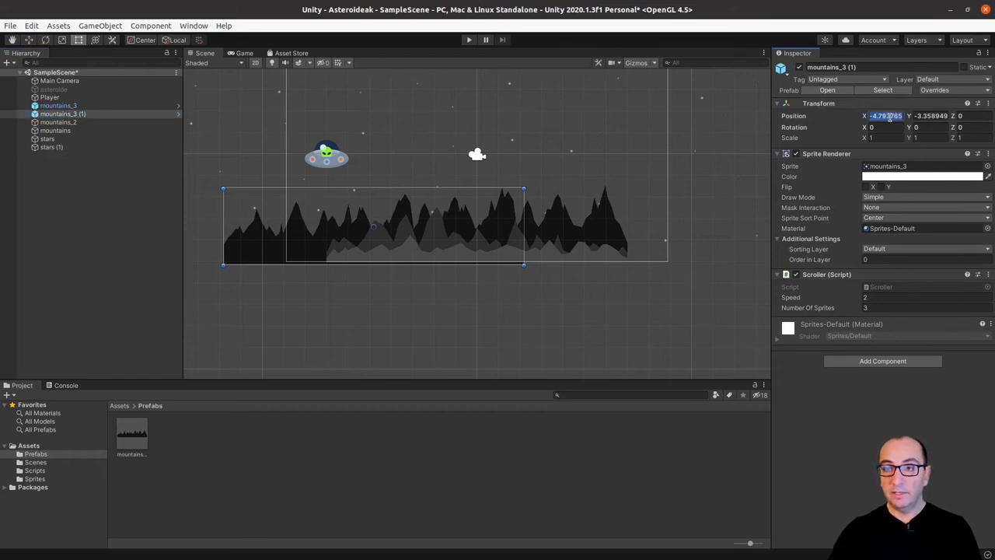
text(14)
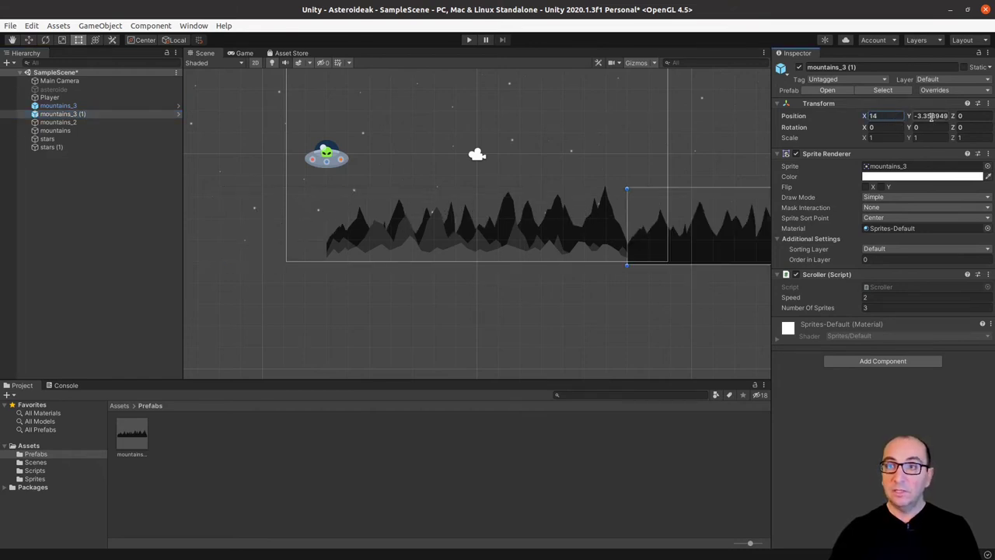
click(932, 116)
text(-3.25)
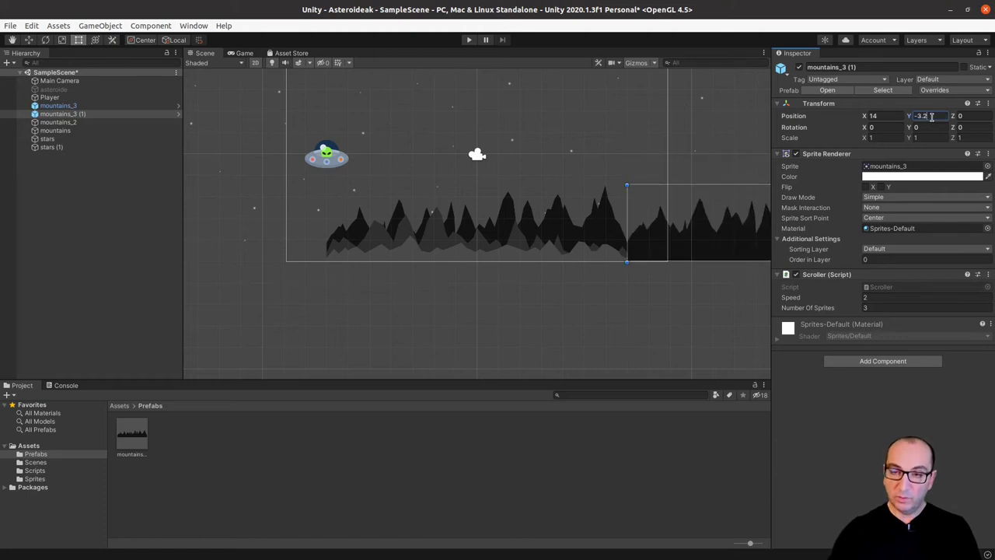
click(108, 147)
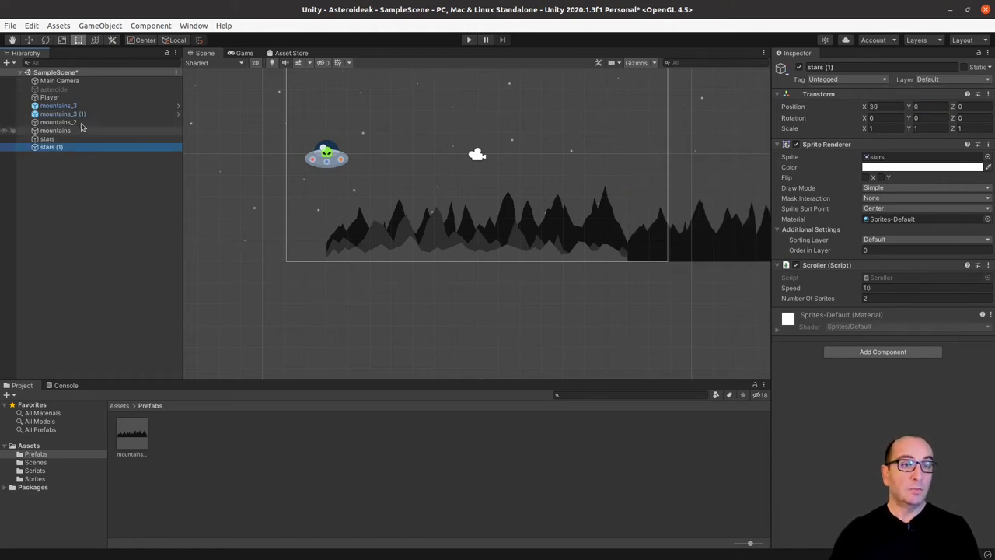
click(81, 115)
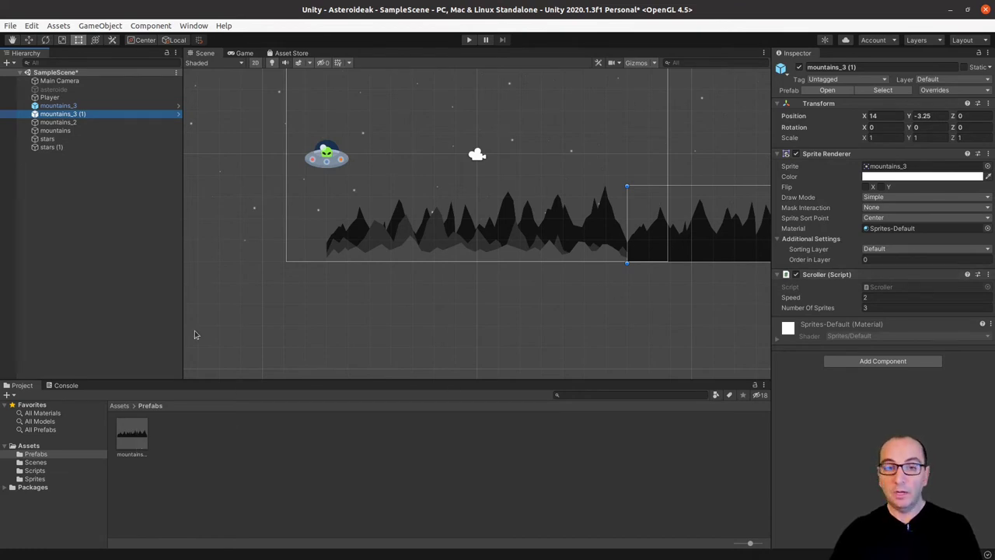
- Add a third mountains_3 instance at X -14, Y -3.25, then play-test the scrolling layers
drag(139, 444, 445, 182)
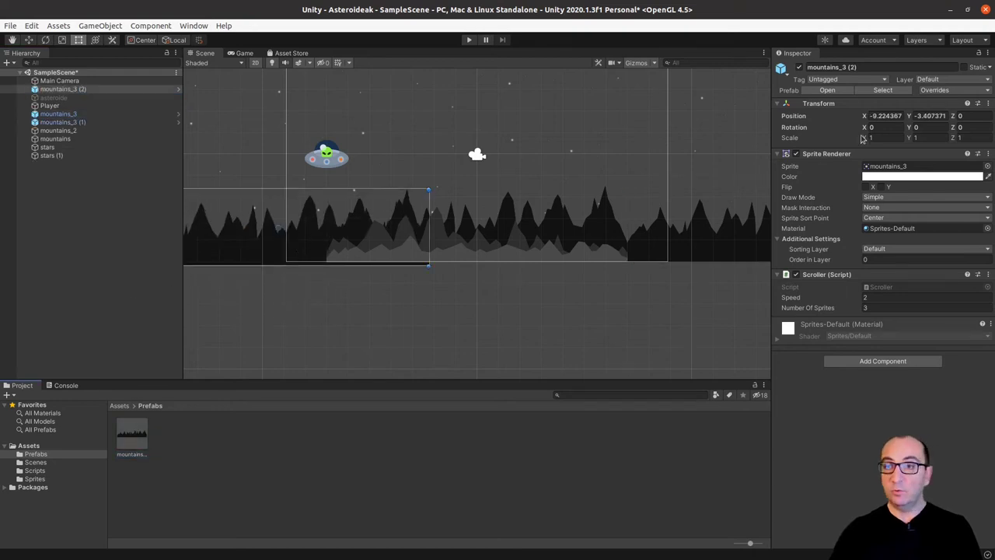
click(879, 115)
text(14)
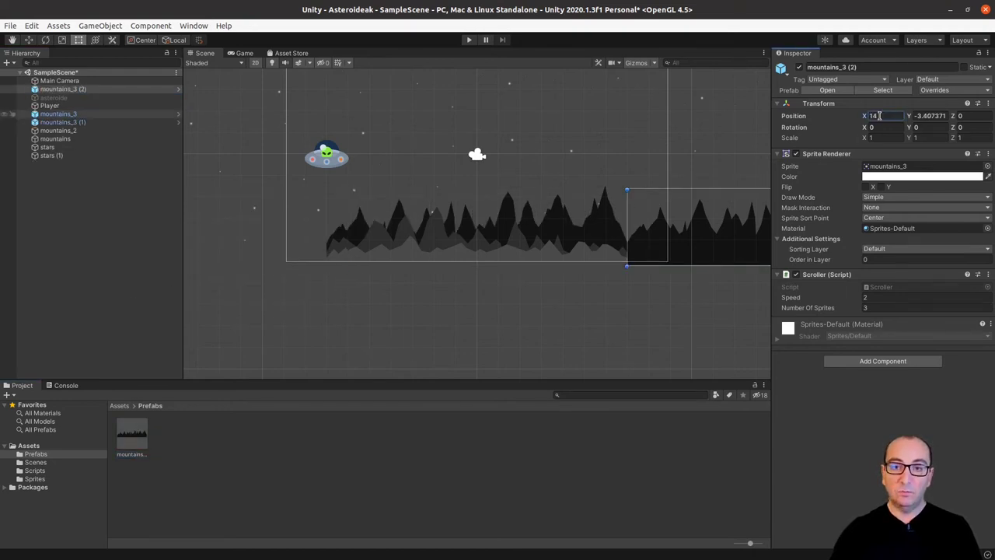
key(Return)
text(-14)
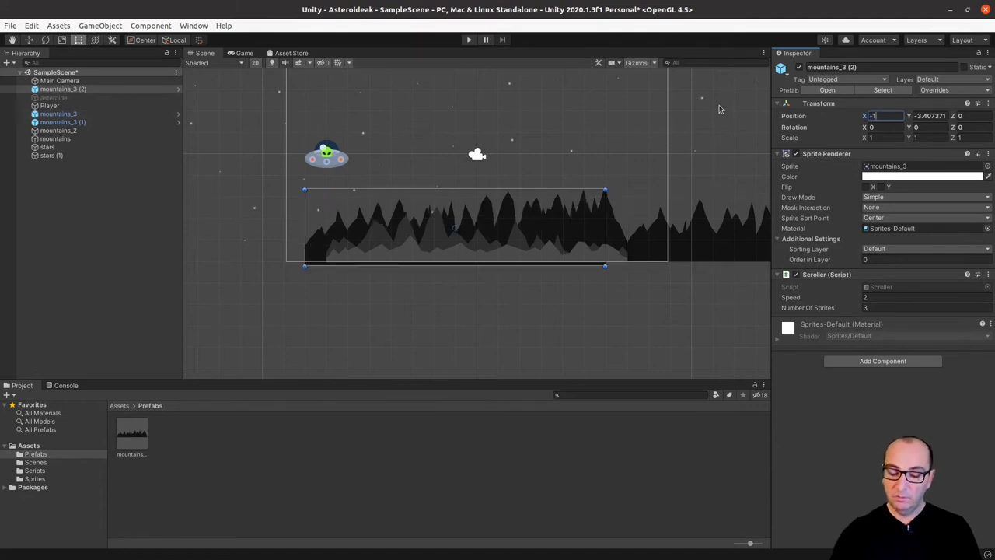
key(Tab)
text(-3.25)
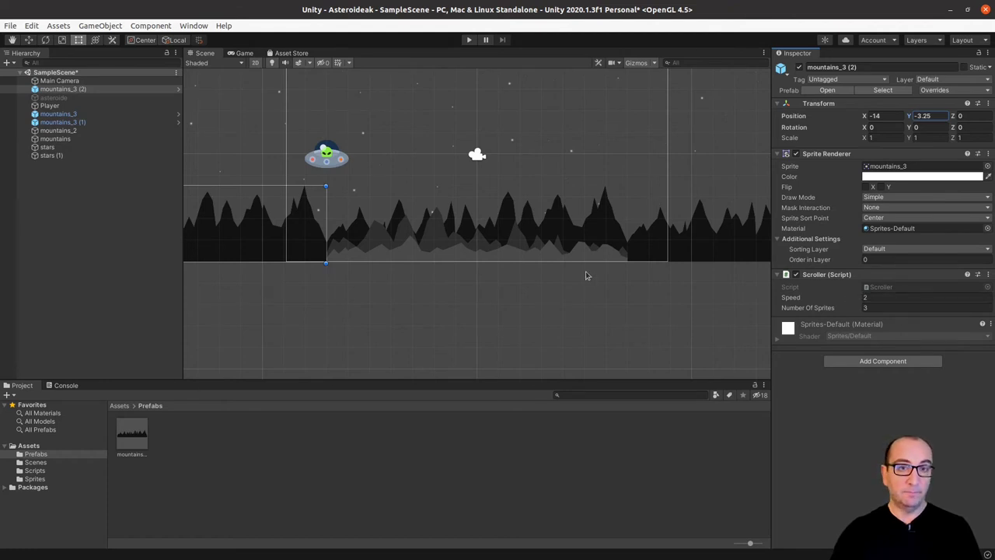
click(468, 39)
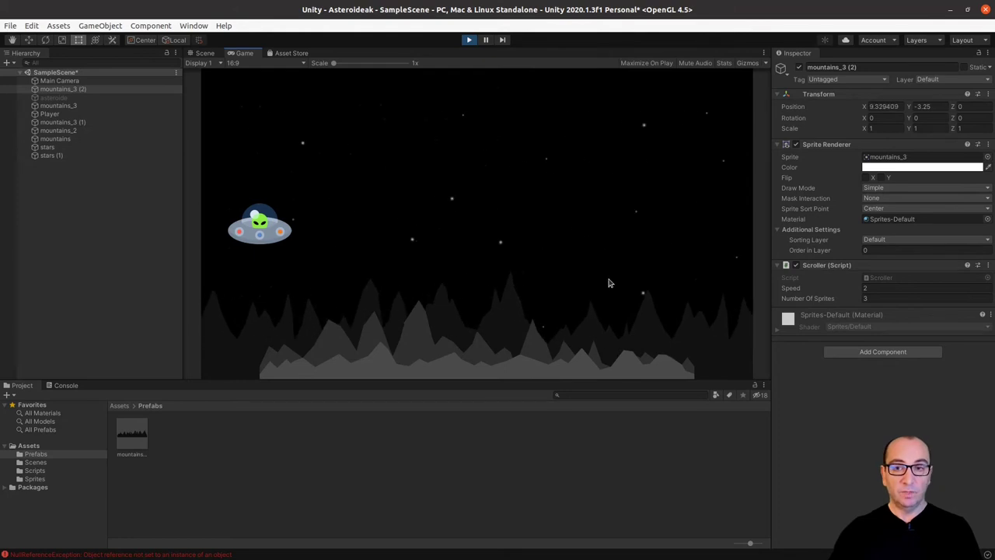
click(467, 40)
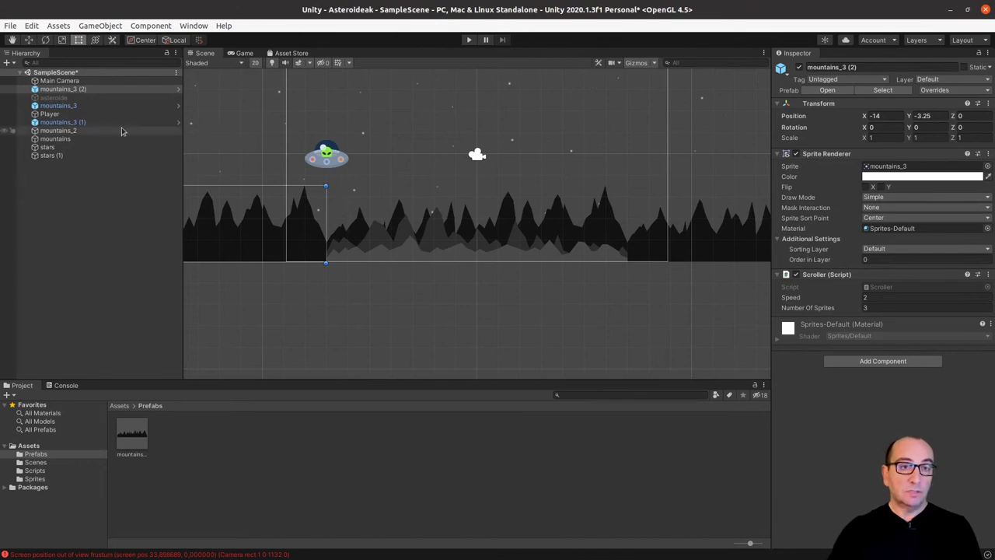
- Set Scroller speed 0.5 on stars and stars (1), then move mountains_3 (2) beside mountains_3 (1)
click(70, 148)
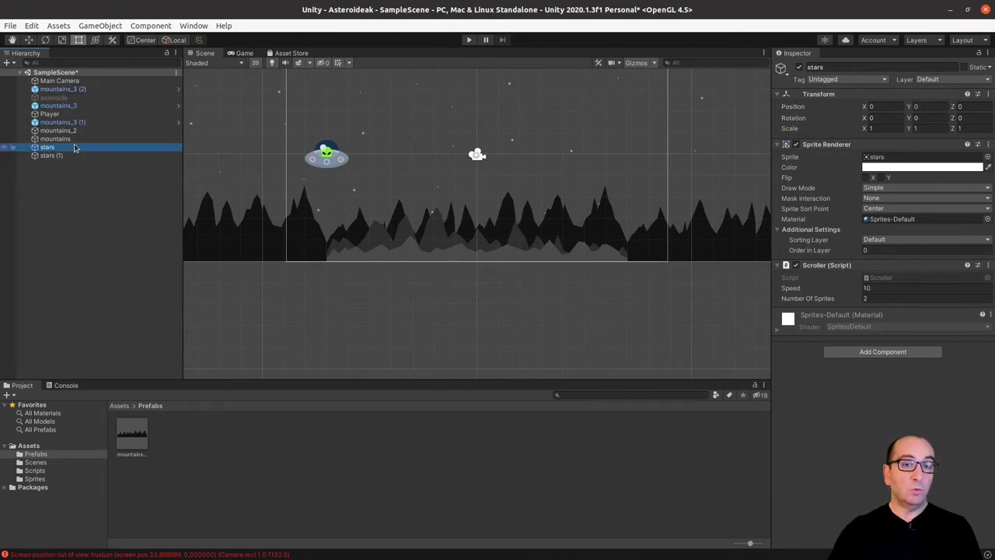
click(878, 288)
text(0.5)
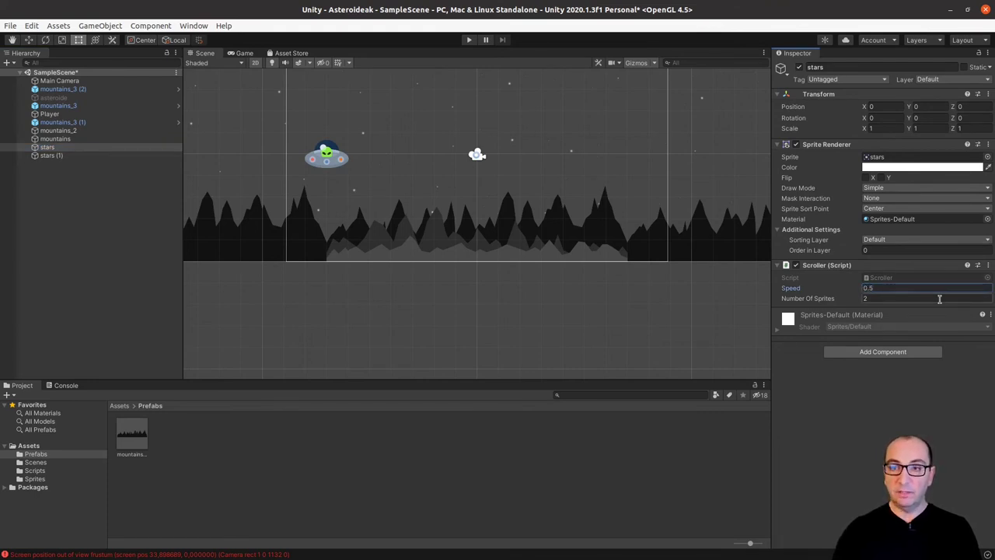
click(58, 154)
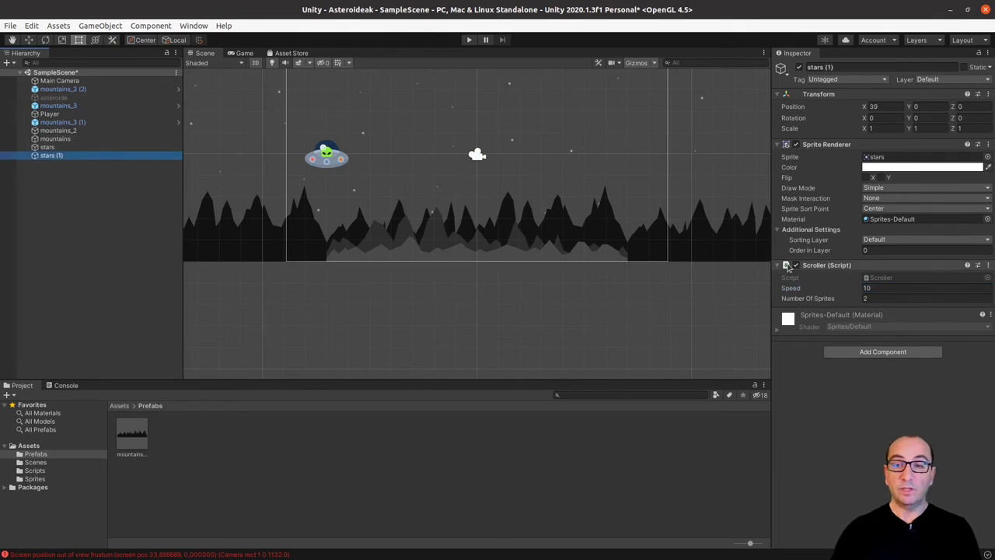
click(866, 288)
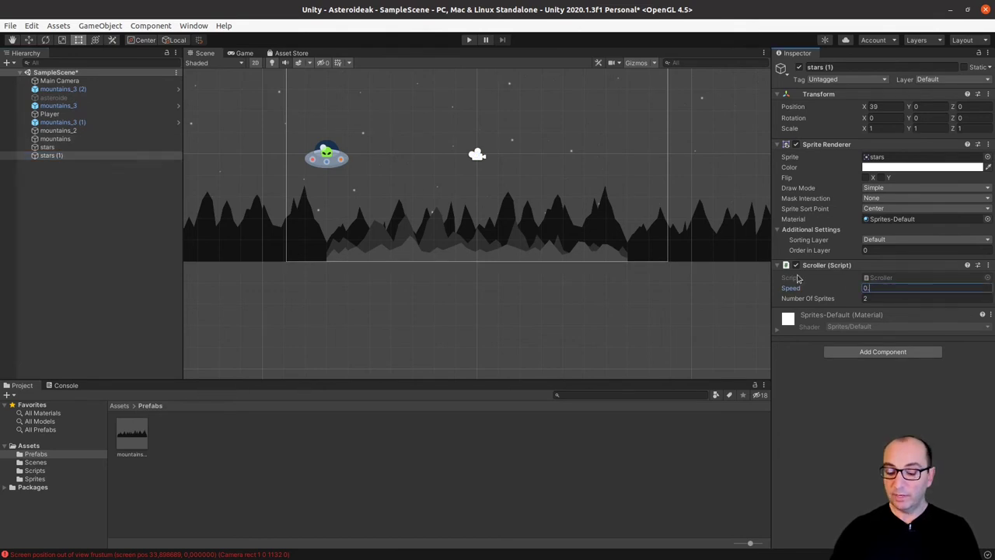
click(43, 147)
click(50, 156)
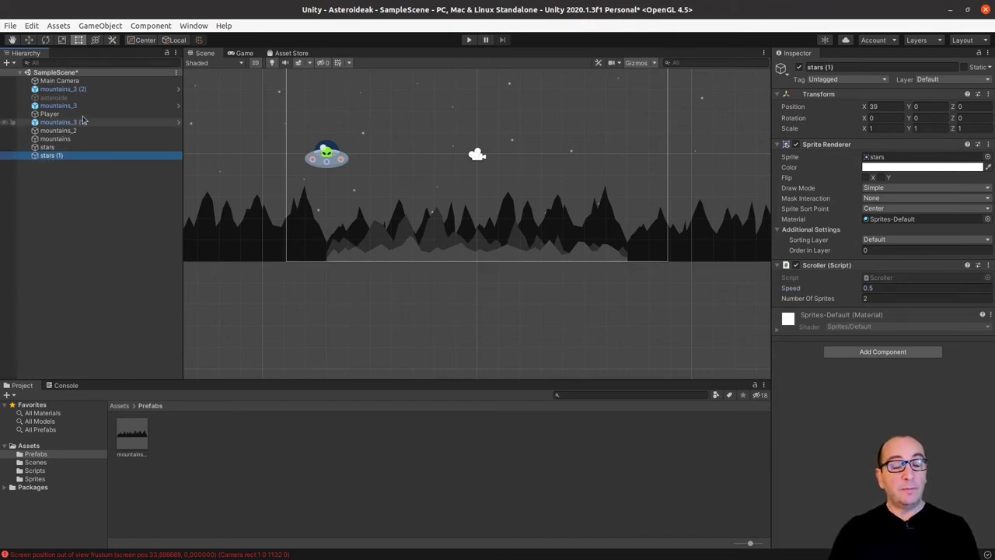
mouse_move(70, 89)
mouse_down()
mouse_move(84, 123)
mouse_move(71, 112)
mouse_up()
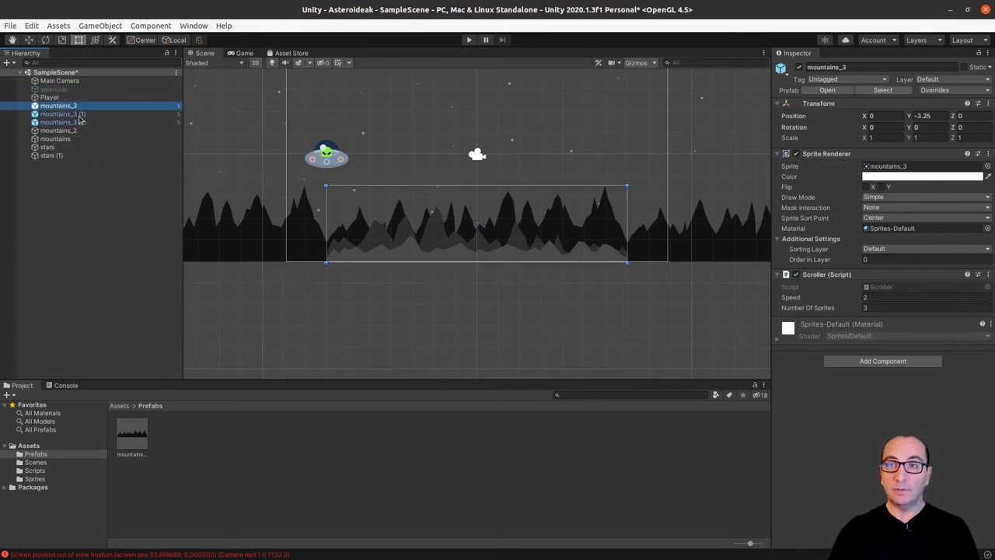
- Set the central mountains_3 copy's Scroller speed to 1
click(80, 113)
click(79, 123)
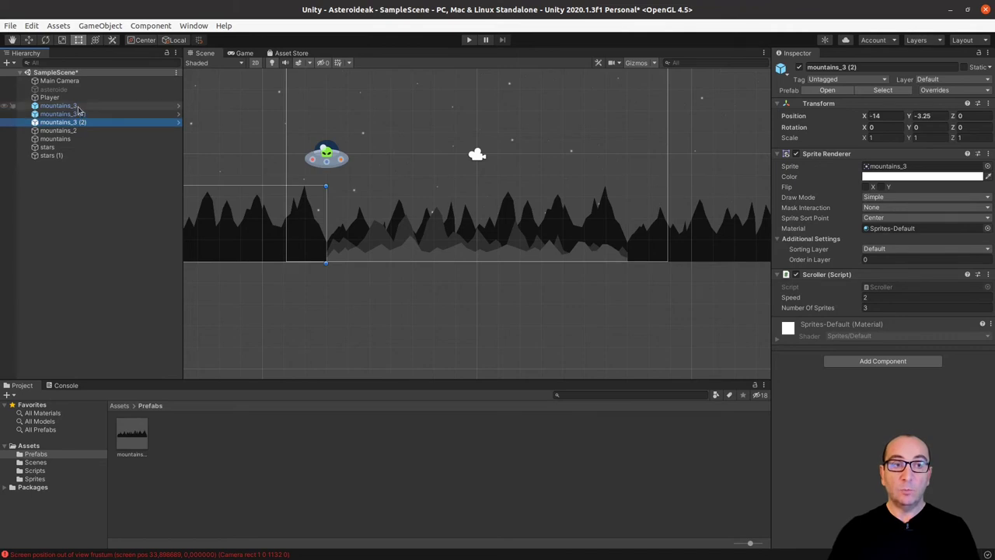
click(78, 107)
click(875, 298)
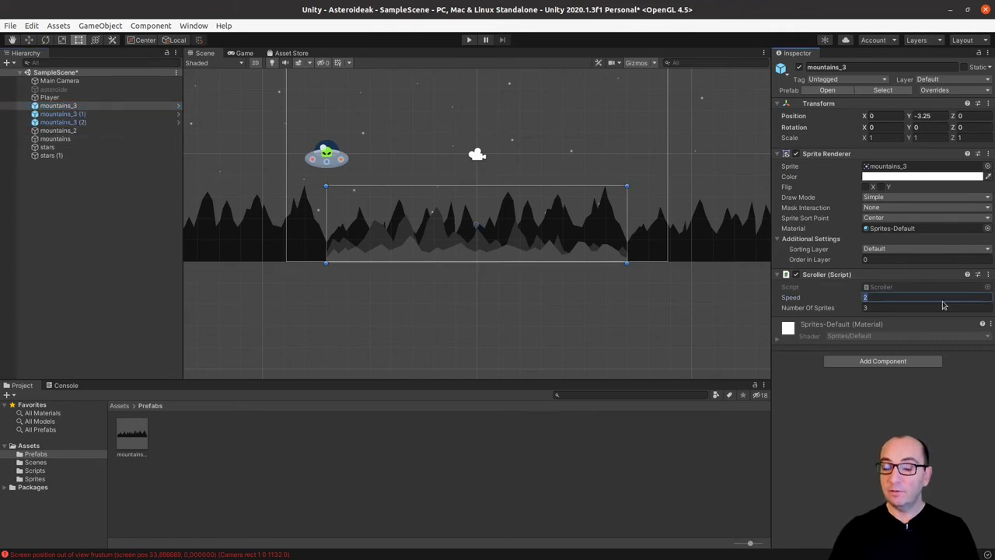
text(1)
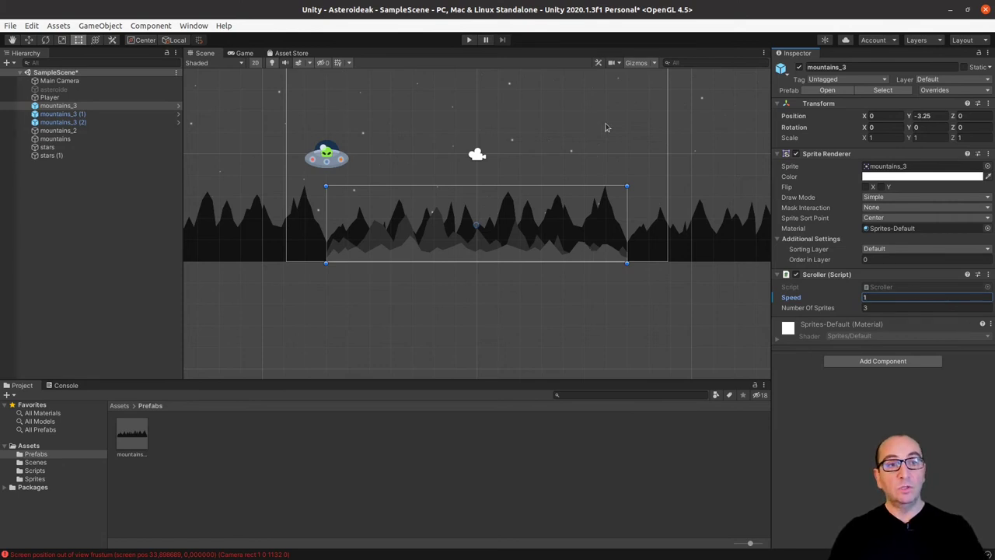
- Apply all prefab overrides and verify mountains_3 (1) and (2) inherited speed 1
click(944, 93)
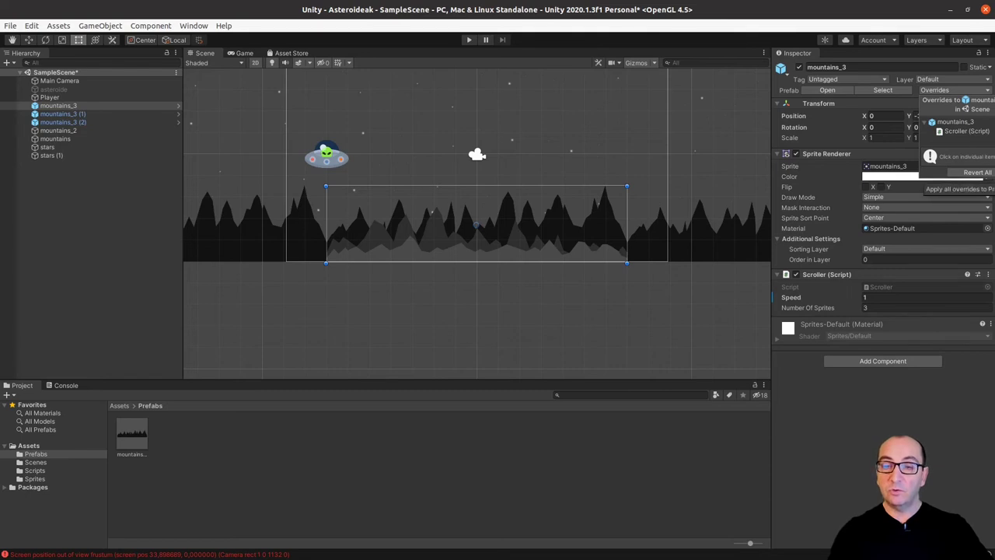
click(977, 172)
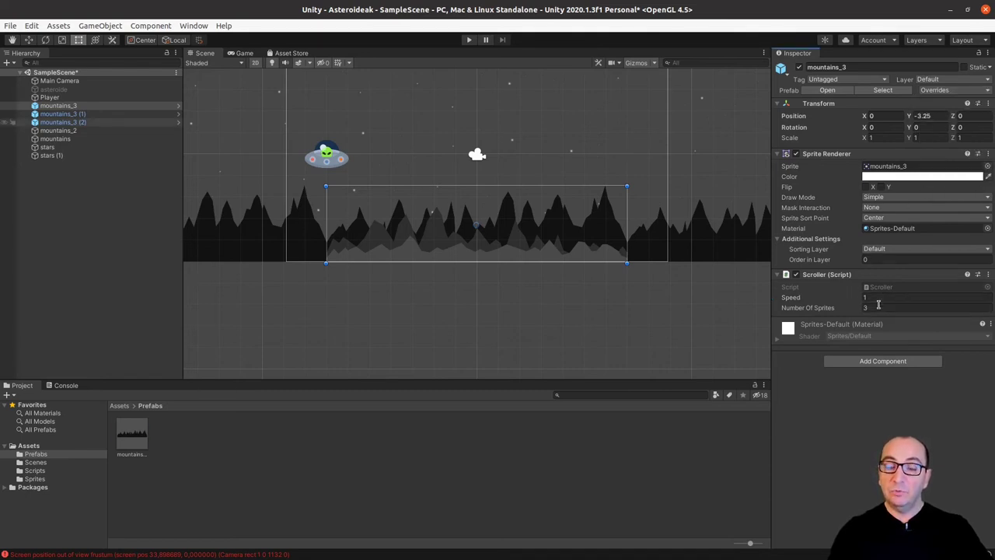
click(77, 113)
click(78, 122)
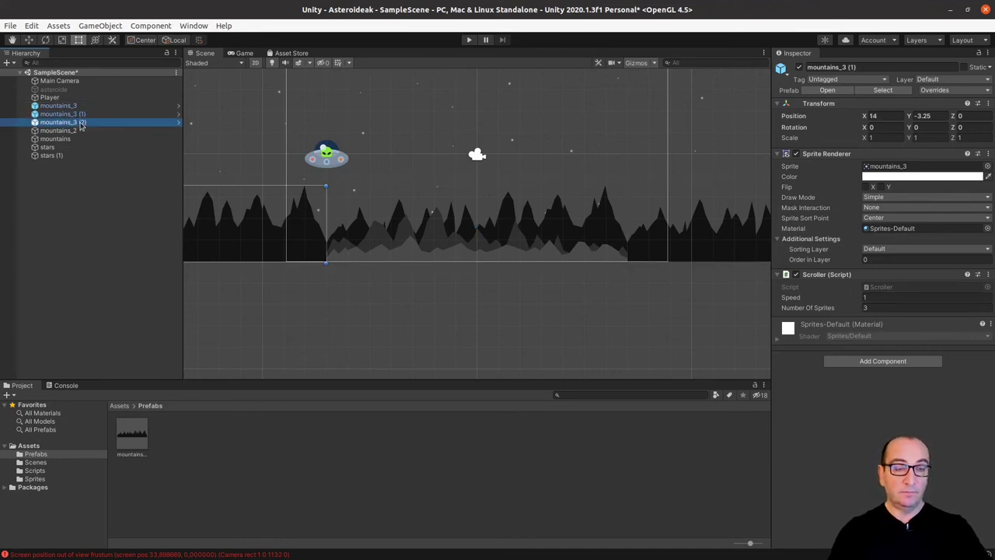
click(70, 104)
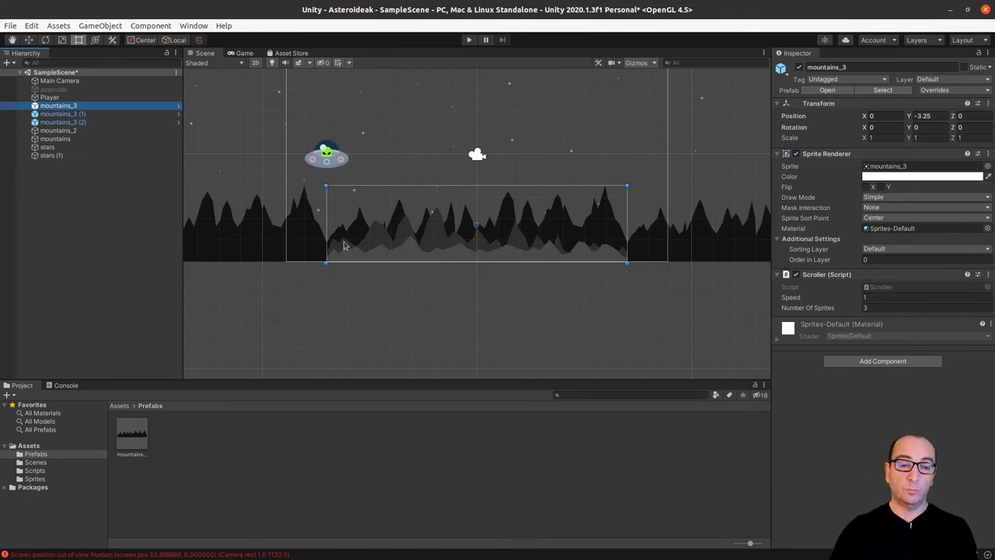
- Play-test to watch mountains_3 scroll at speed 1, stop, then select mountains_2
click(469, 41)
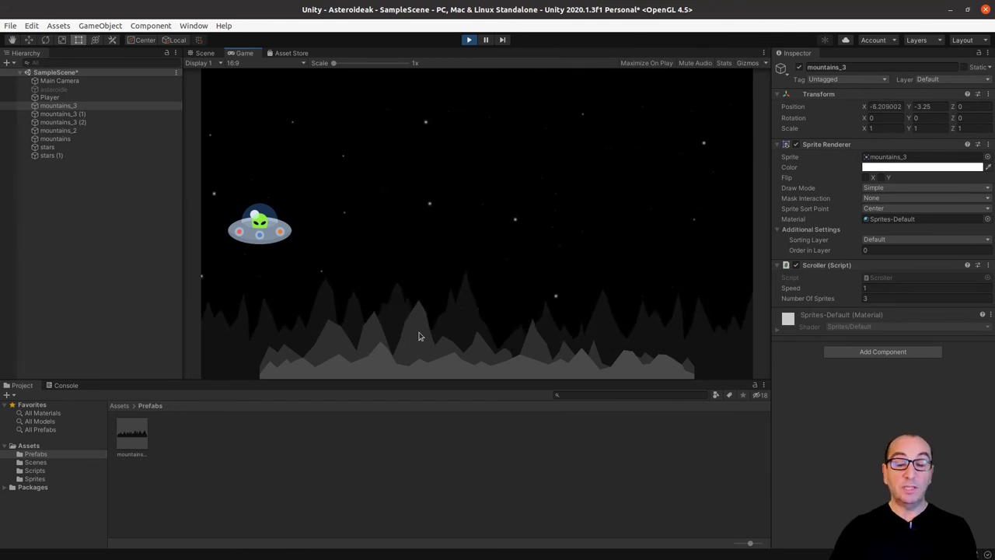
click(469, 40)
click(76, 131)
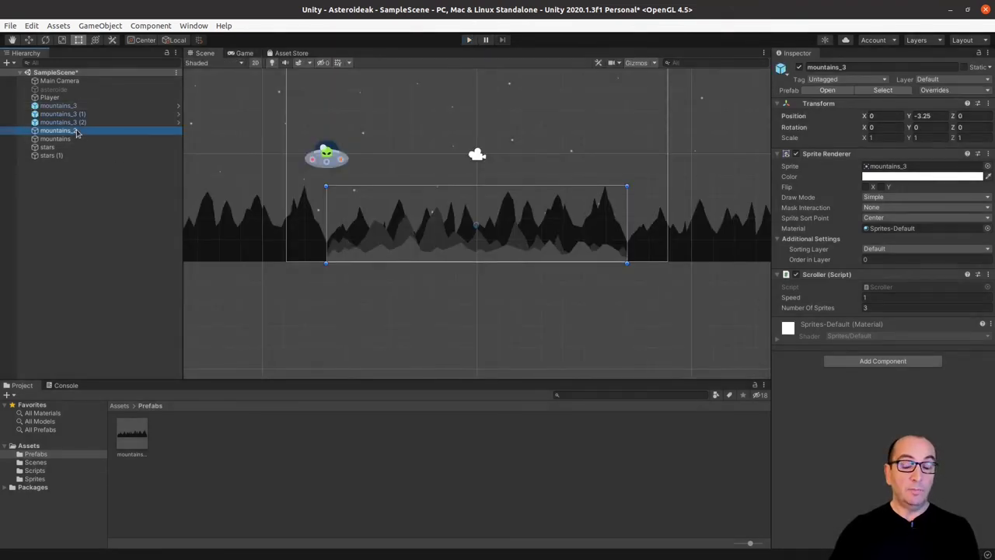
- Attach the Scroller script from Assets/Scripts to mountains_2 and mountains
click(123, 409)
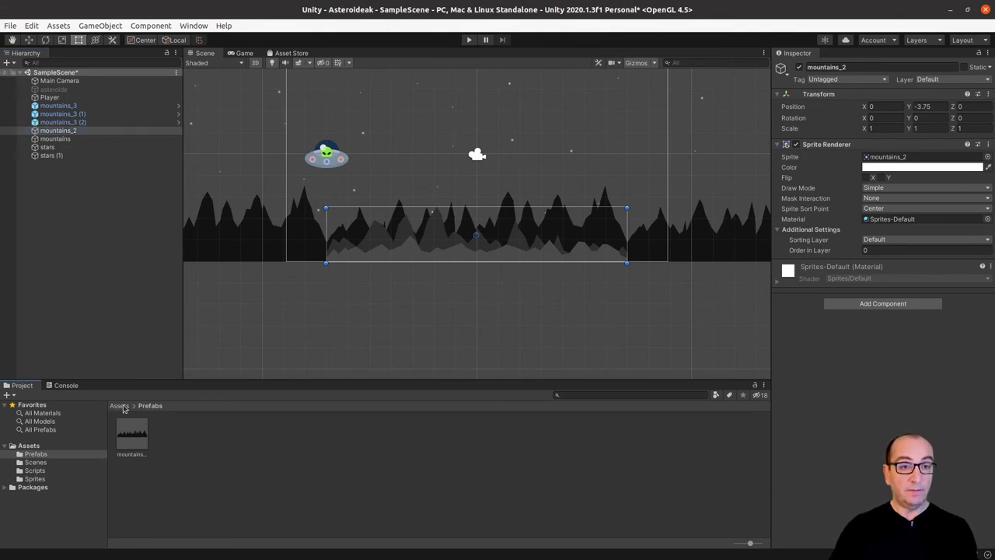
click(123, 408)
double_click(217, 440)
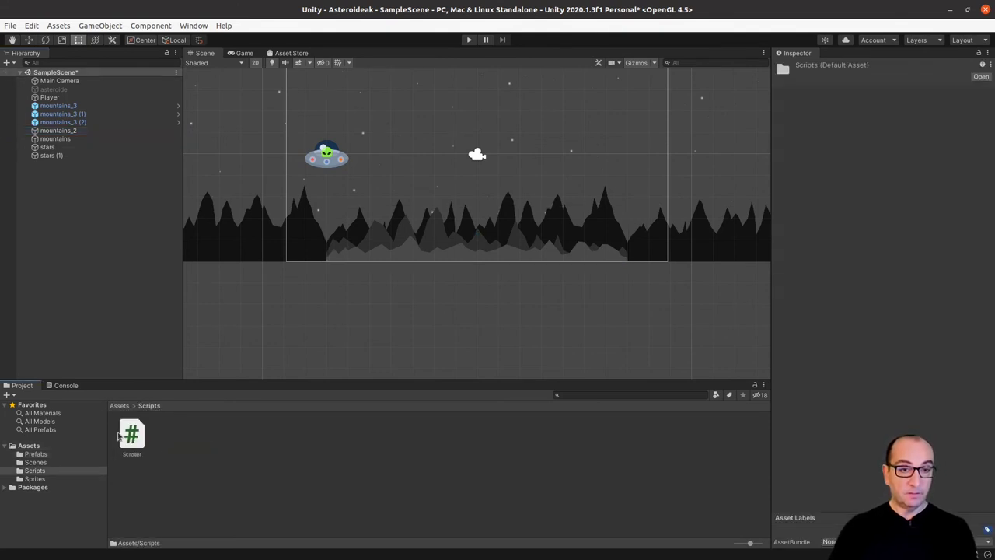
drag(132, 434, 72, 132)
drag(126, 438, 69, 139)
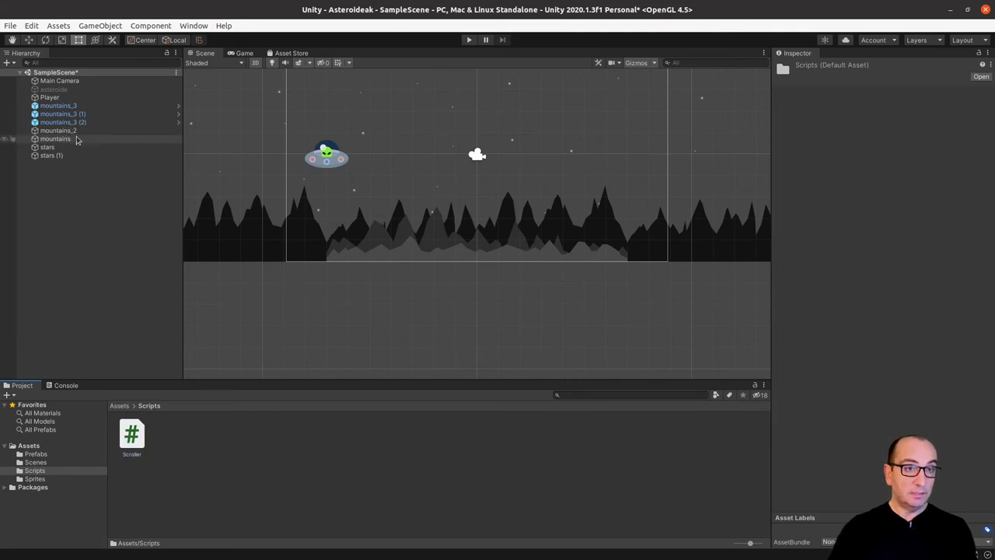
- Check both layers' new Scrollers show speed 2 spanning 2 sprites
click(56, 138)
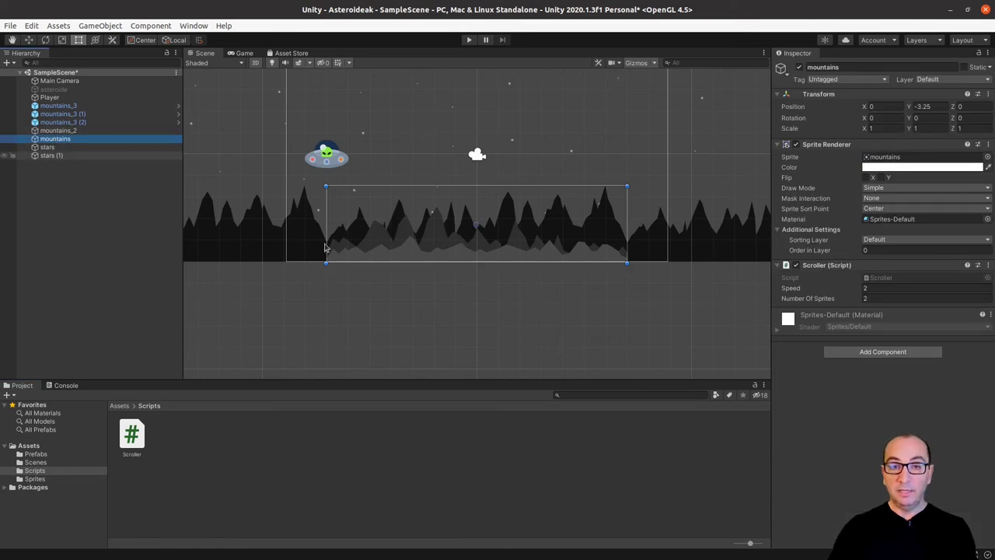
click(68, 130)
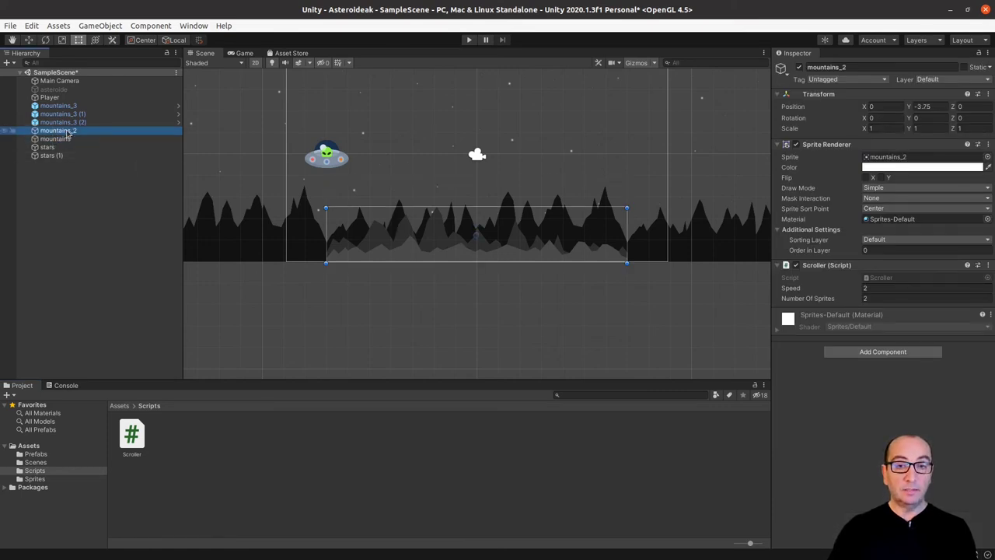
click(57, 141)
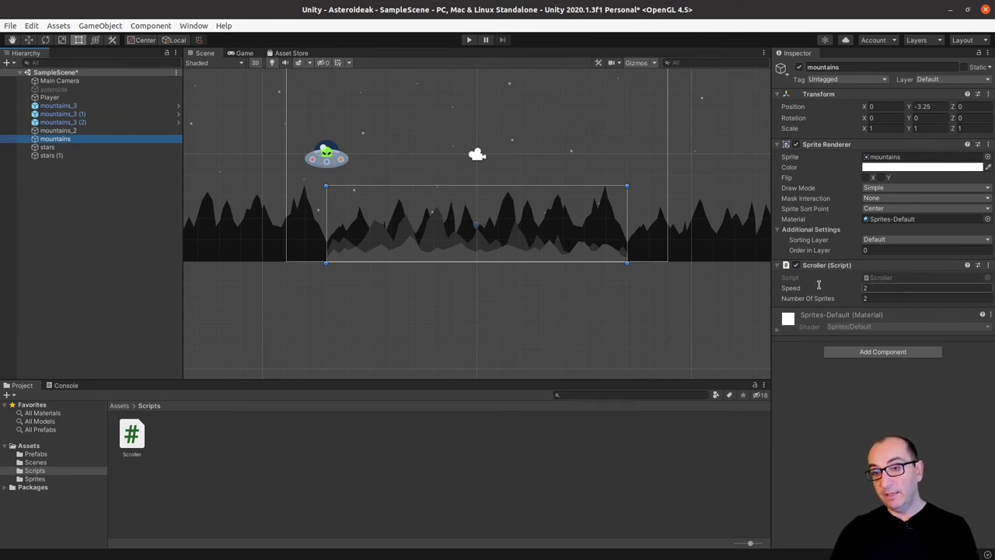
click(74, 130)
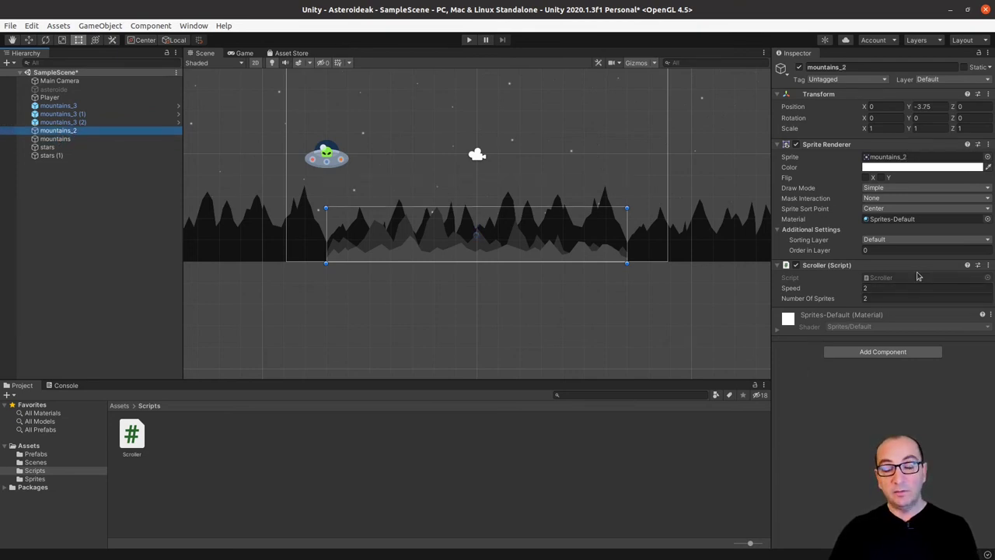
- Give mountains_2's Scroller speed 1.5 with 3 sprites, and set the mountains layer to 3 sprites
click(876, 289)
text(1.5)
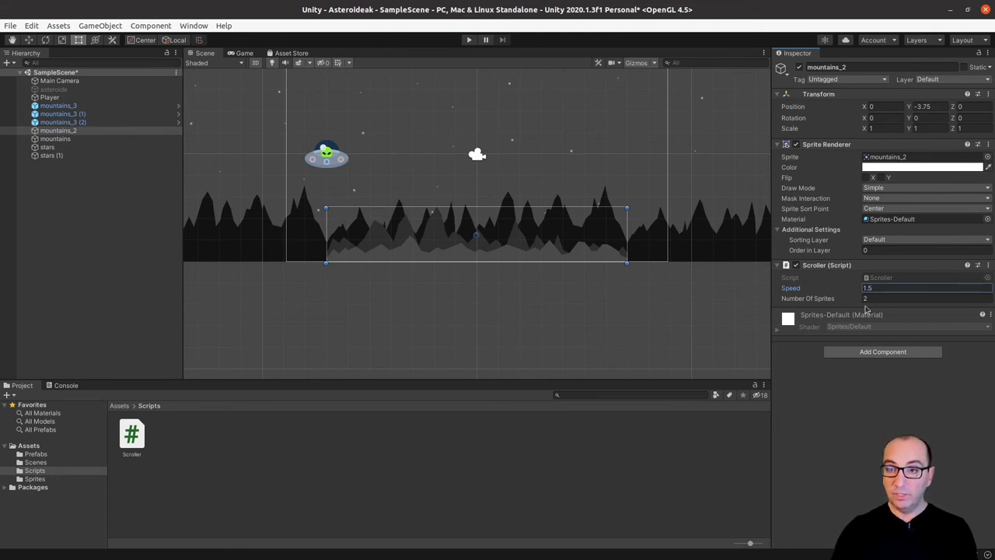
key(Tab)
text(3)
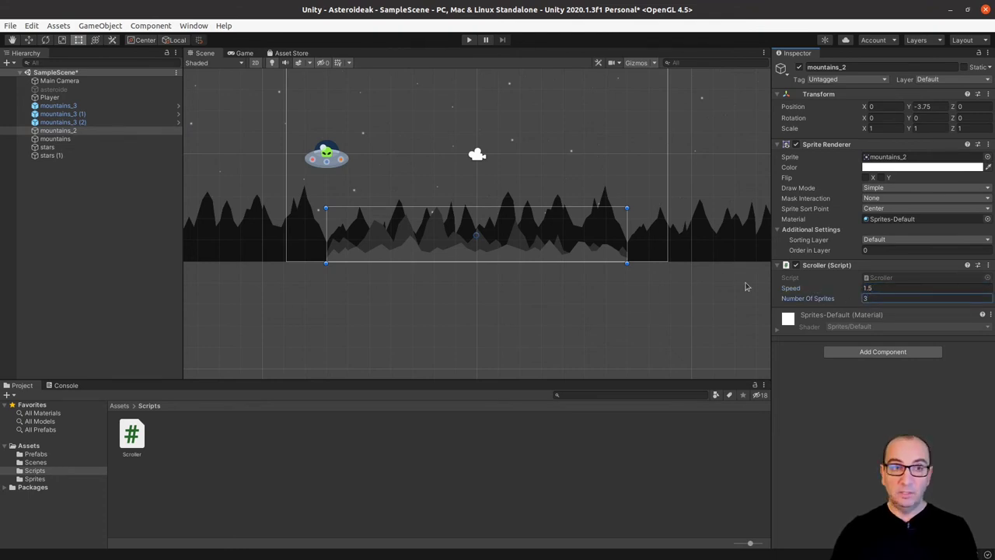
click(78, 138)
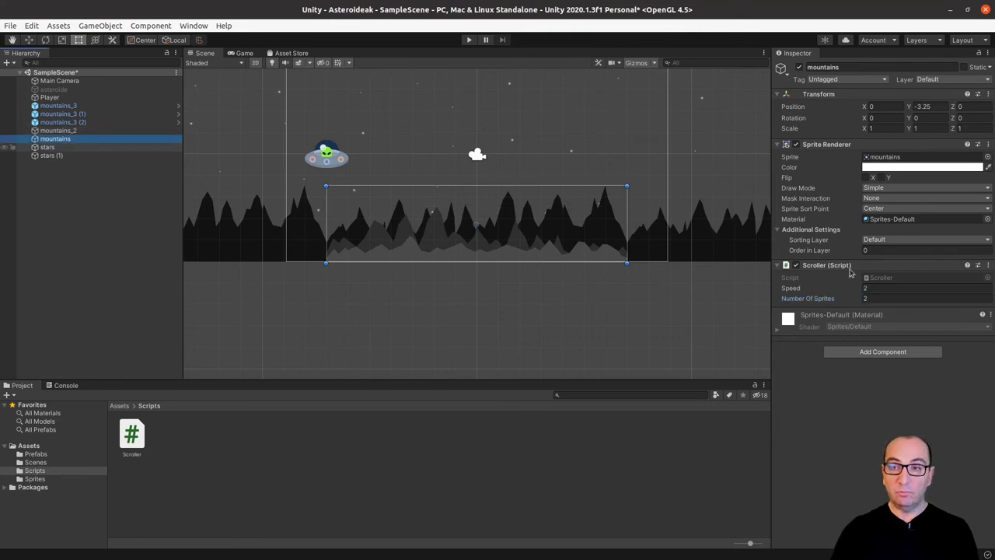
click(879, 288)
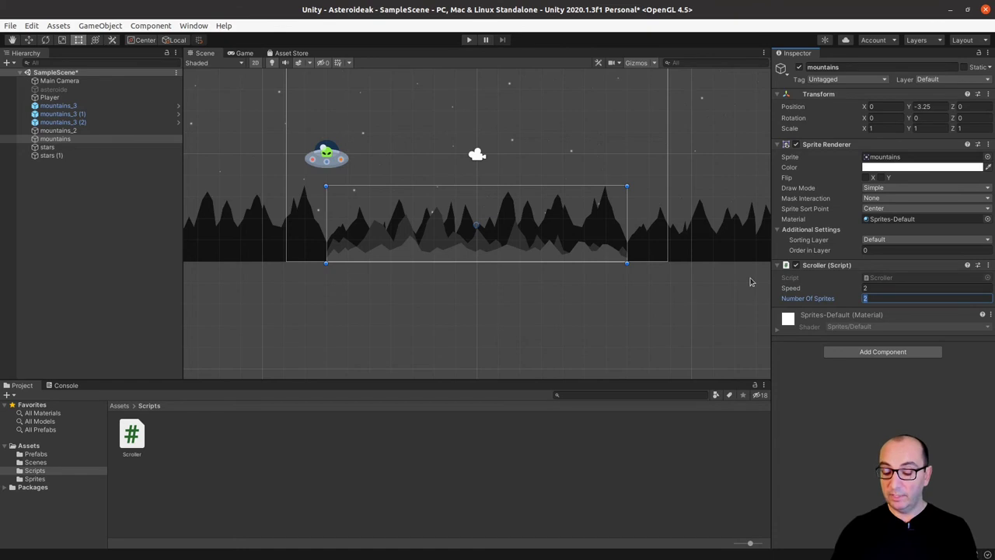
text(3)
click(104, 188)
- Save the mountains_2 and mountains layers as prefabs in the Prefabs folder
click(120, 405)
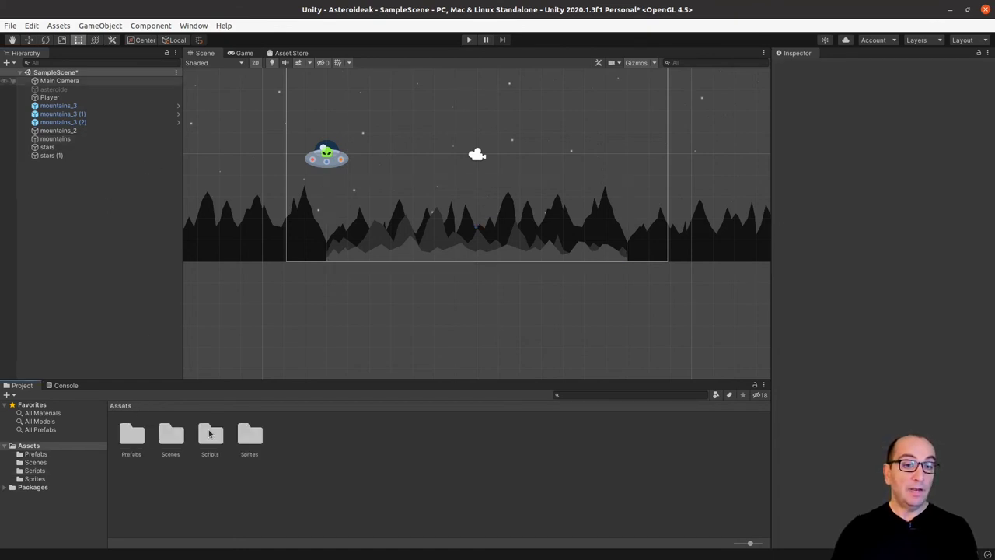
double_click(129, 441)
mouse_move(58, 105)
mouse_down()
mouse_move(178, 451)
mouse_move(173, 444)
mouse_up()
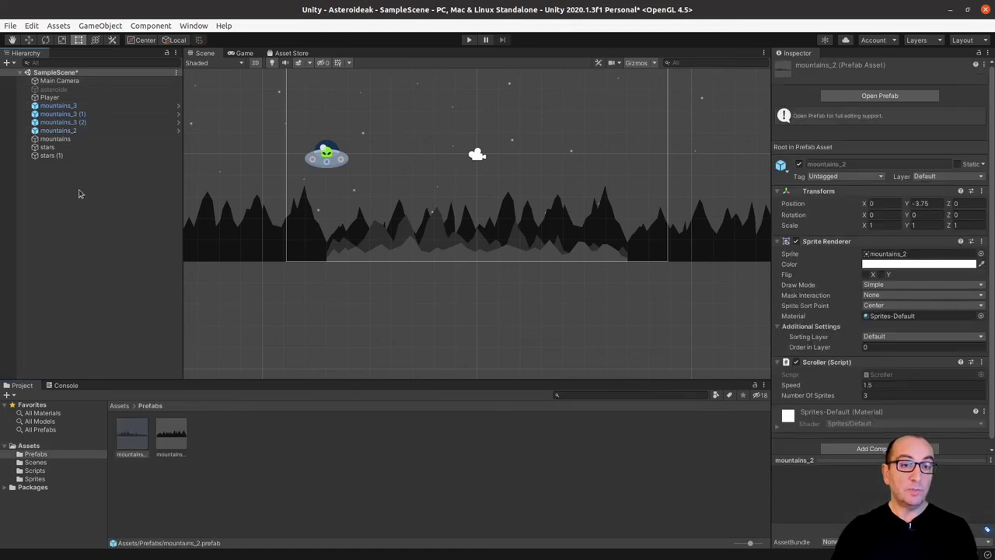
drag(54, 138, 166, 242)
drag(180, 282, 250, 433)
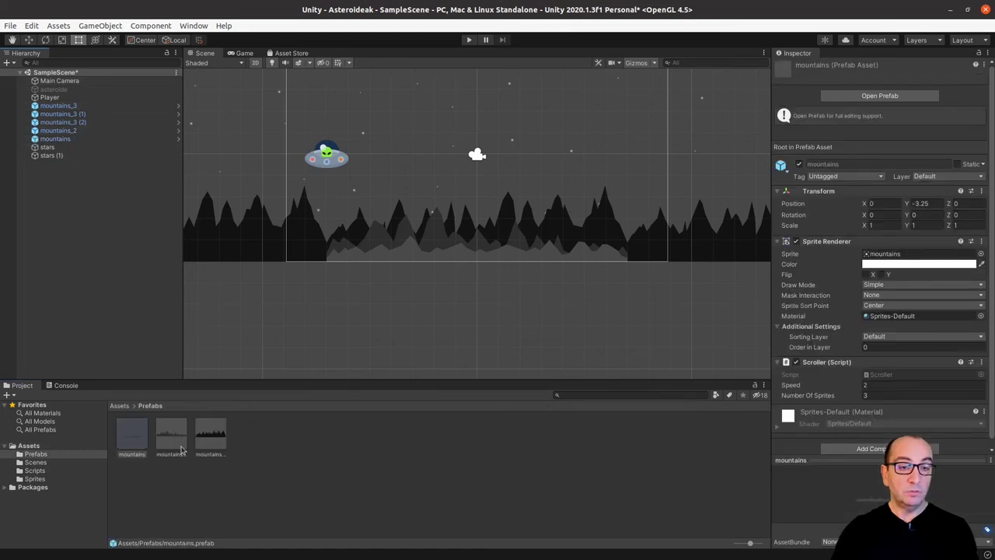
- Place a mountains_2 prefab copy in the scene at x −14, y −3.75
drag(170, 442, 329, 238)
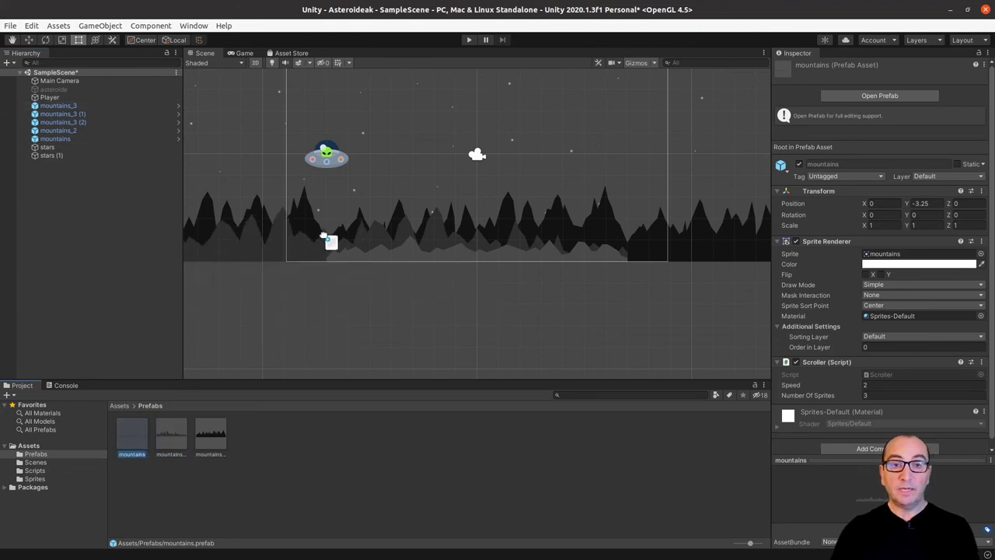
click(519, 235)
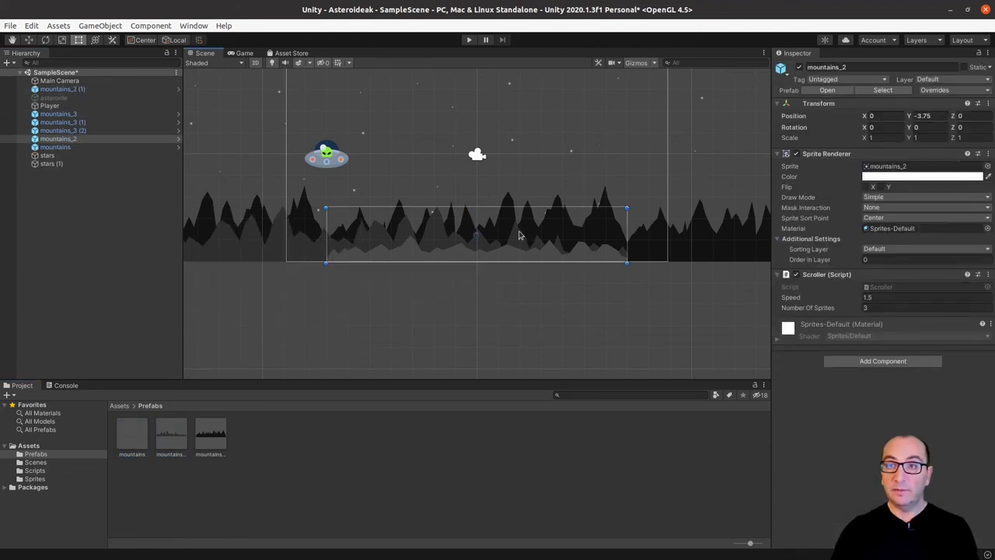
click(285, 238)
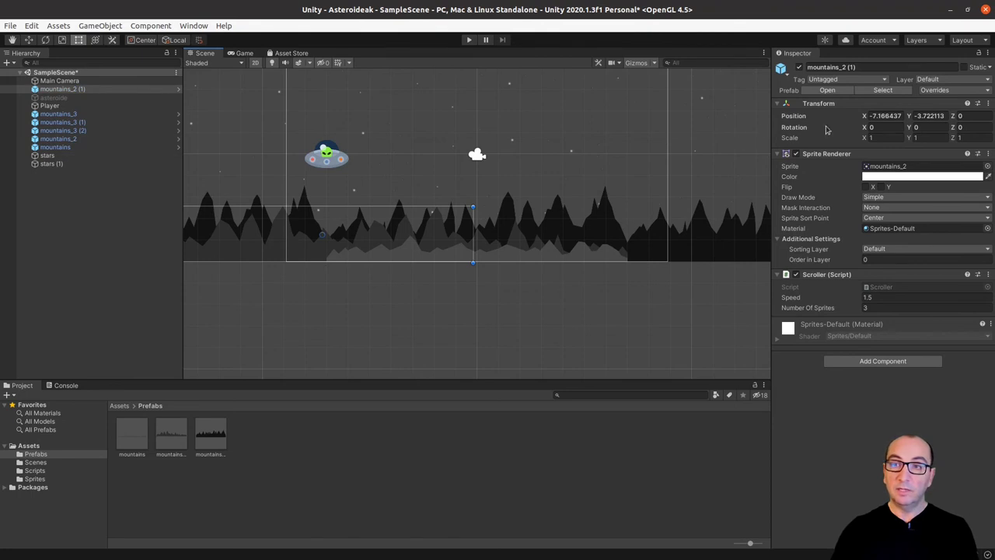
text(-14)
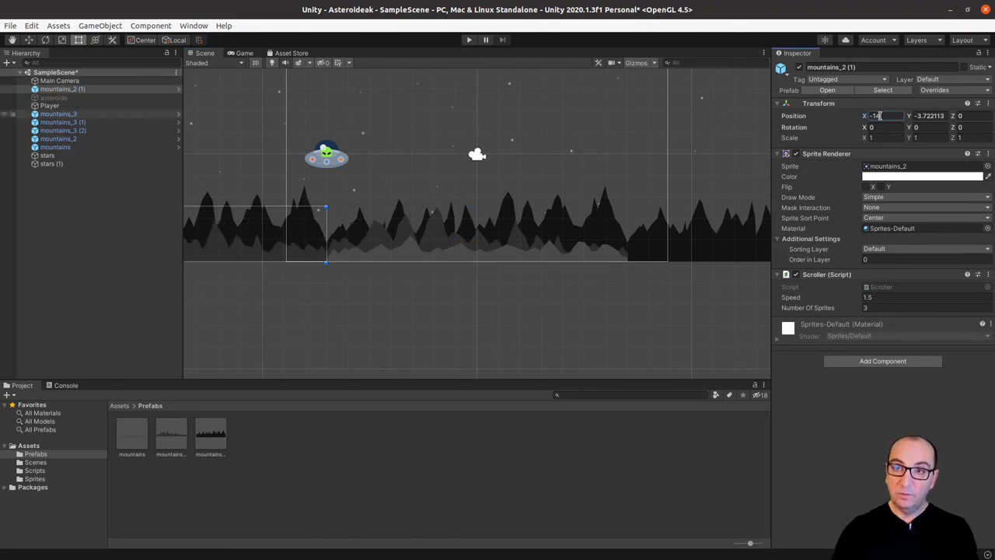
text(-3.75)
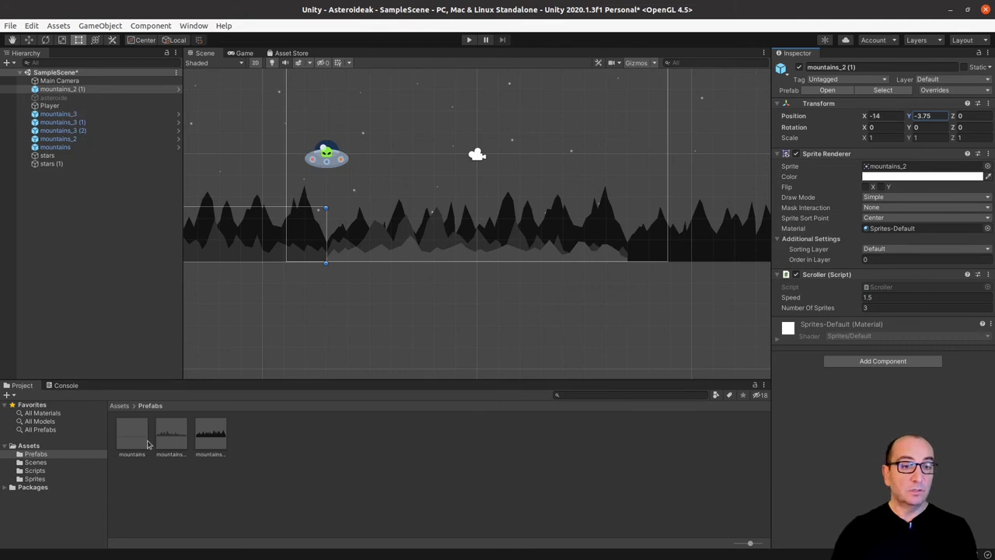
drag(131, 434, 420, 242)
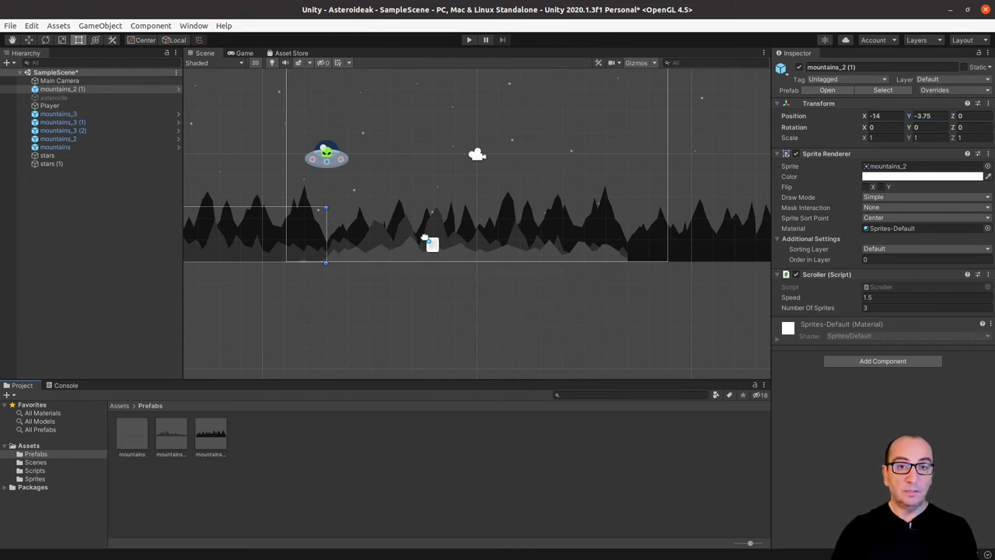
drag(424, 239, 145, 445)
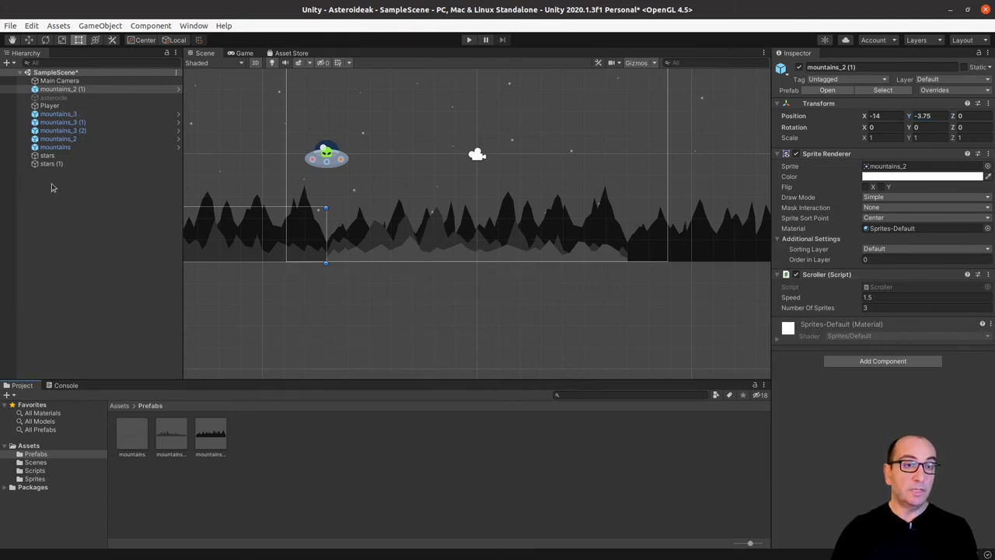
click(72, 140)
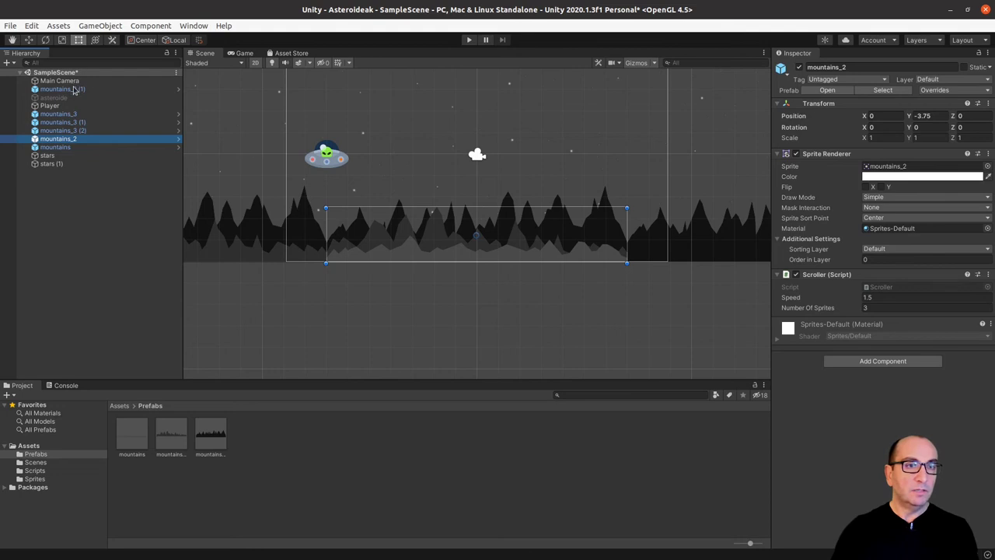
- Duplicate mountains_2 (1) into mountains_2 (2) at x 14, grouped with the other mountains_2 rows
drag(74, 91, 81, 141)
right_click(79, 144)
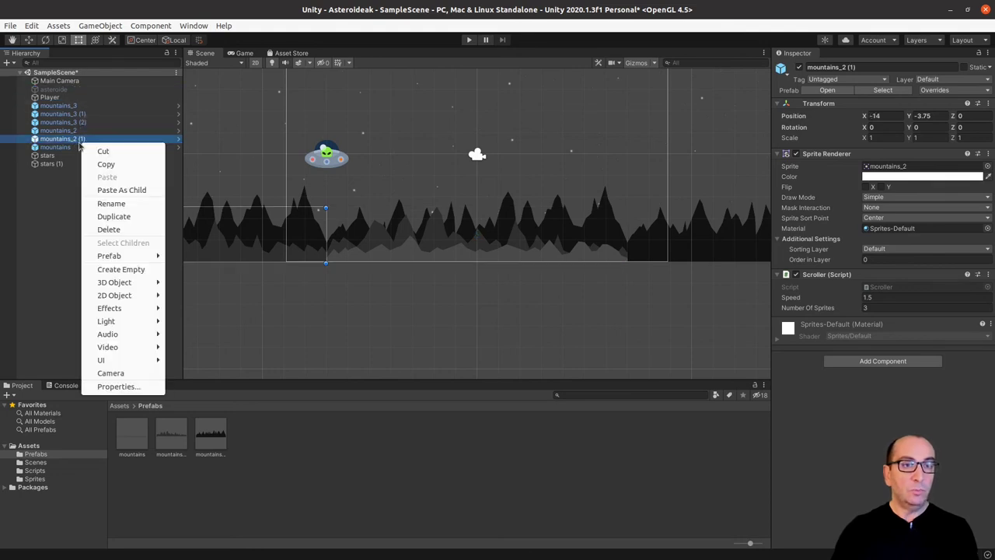
click(128, 218)
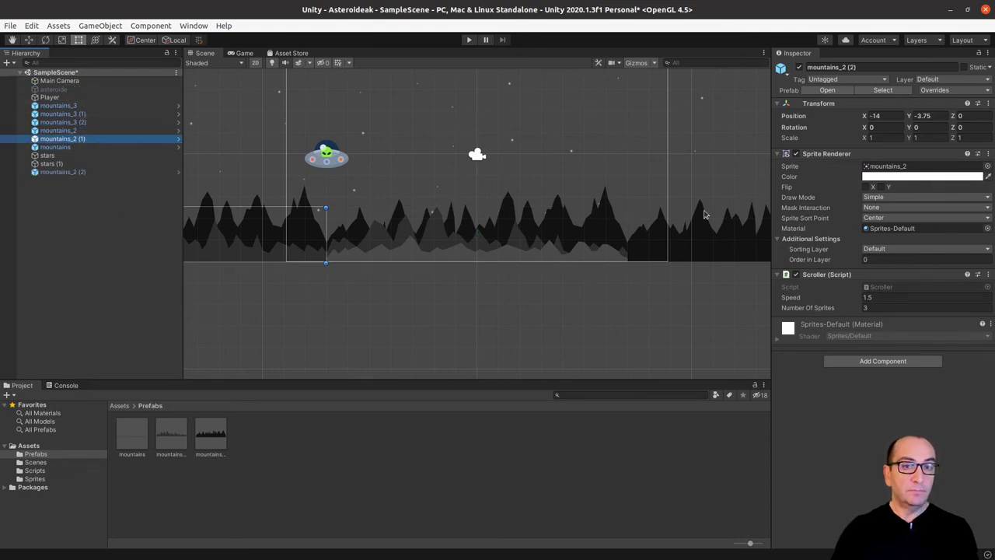
click(873, 116)
text(14)
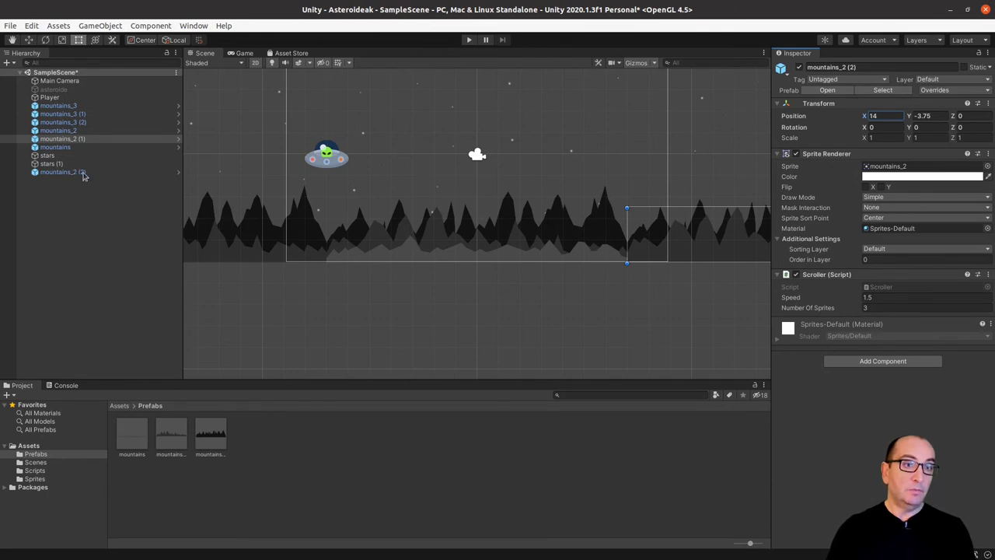
drag(66, 148, 74, 148)
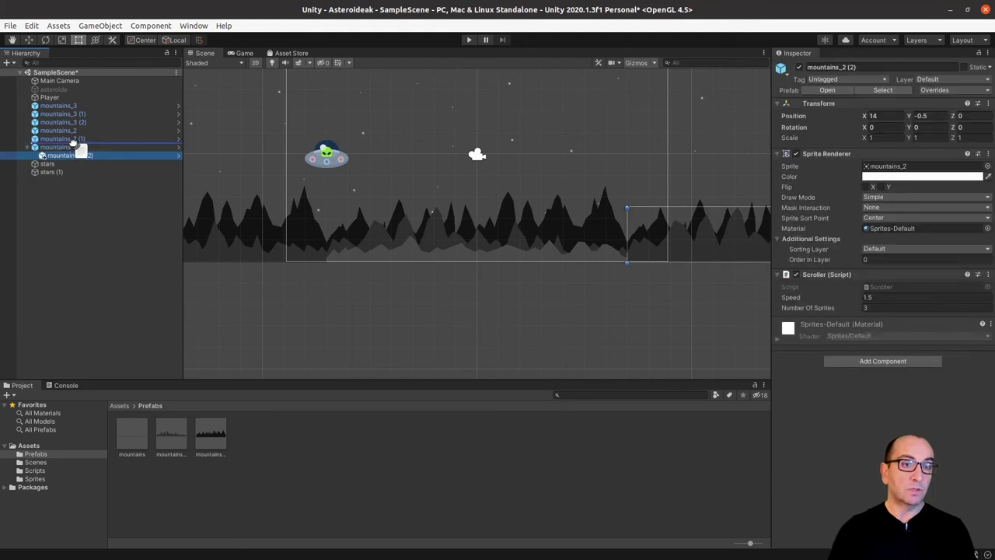
- Duplicate the mountains layer twice, creating mountains (1) and mountains (2)
click(63, 156)
right_click(72, 159)
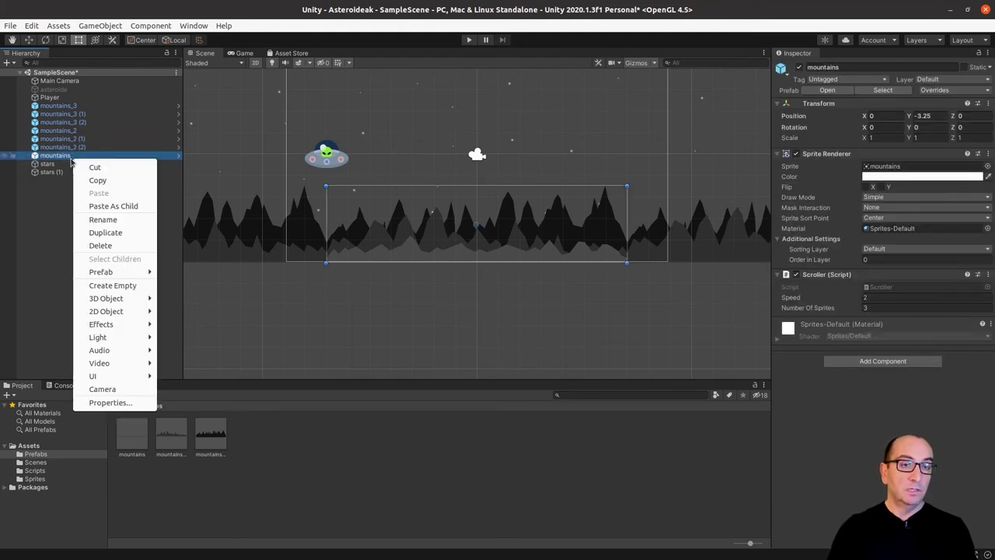
click(129, 237)
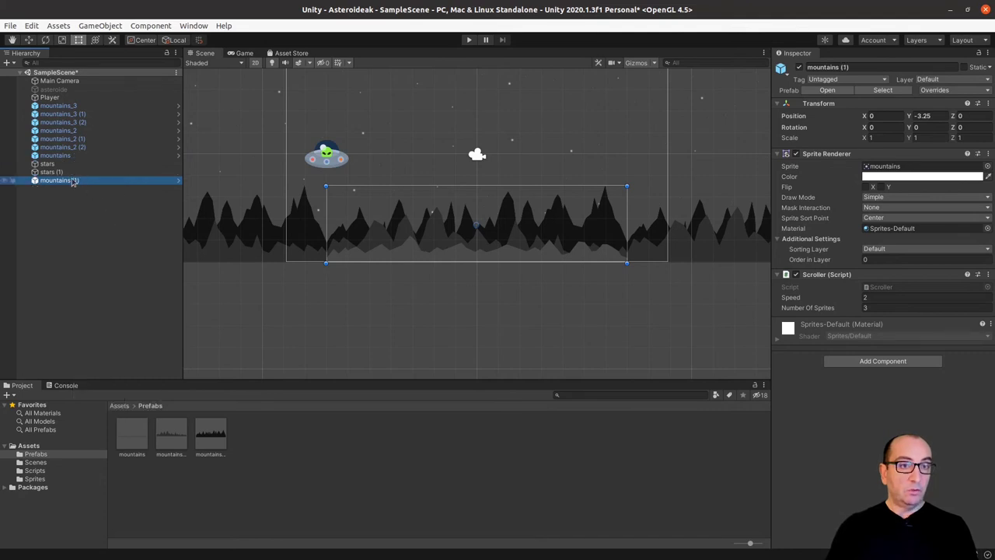
right_click(74, 181)
click(109, 256)
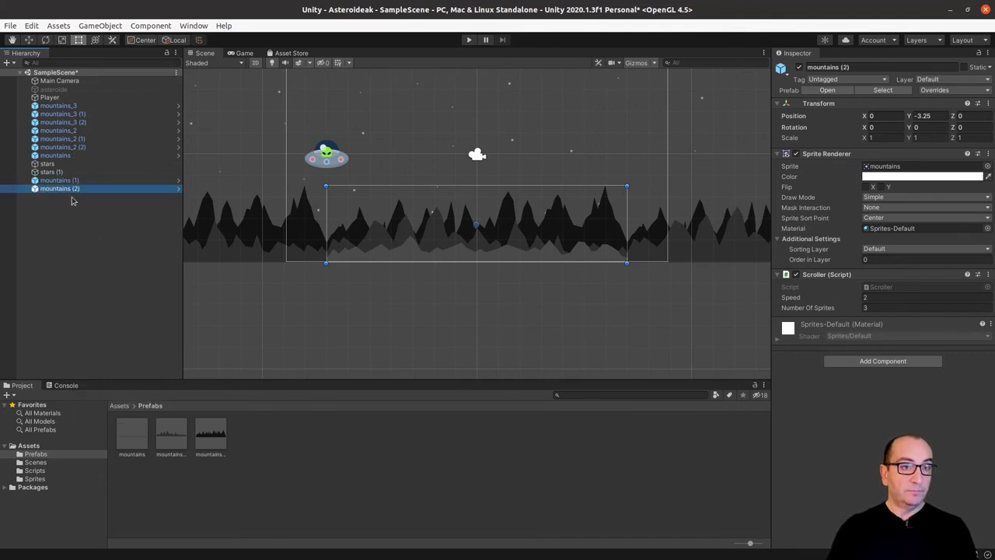
- Put mountains (1) at x −14 and mountains (2) at x 14, listed under mountains
click(70, 181)
click(883, 115)
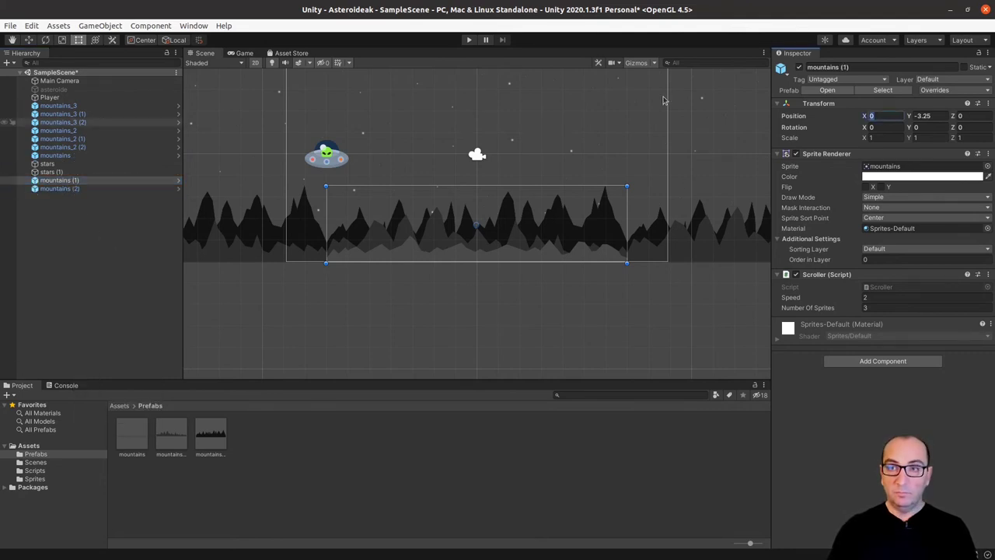
text(-14)
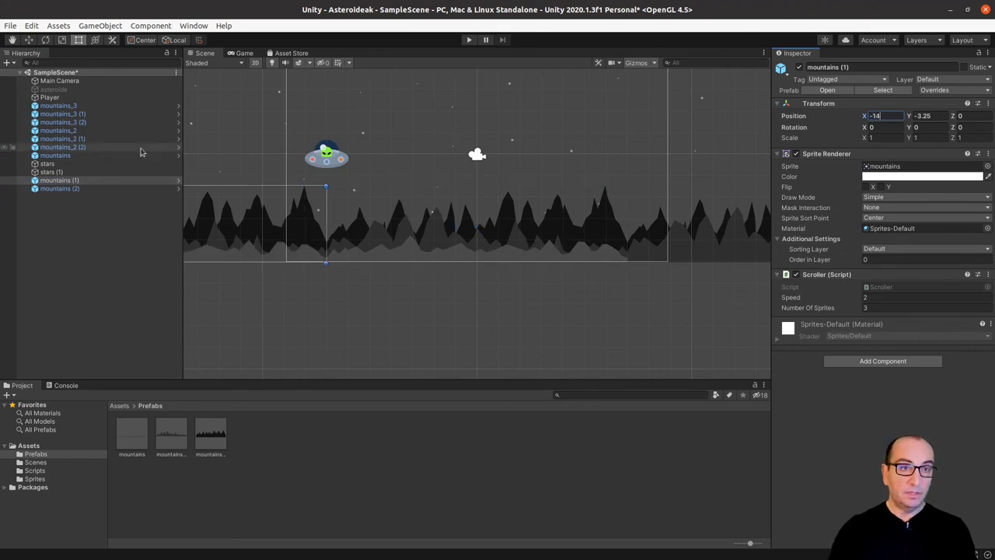
click(78, 188)
click(883, 116)
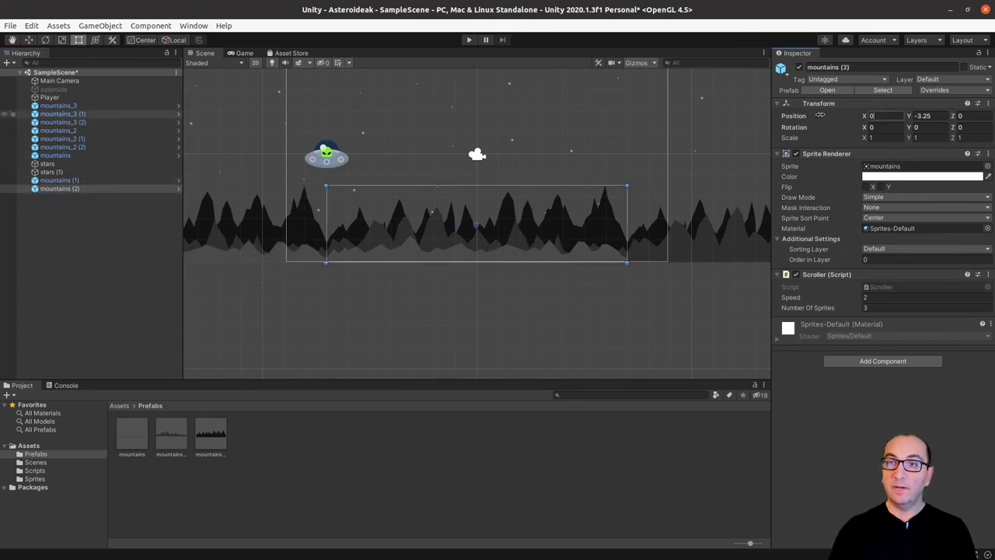
text(14)
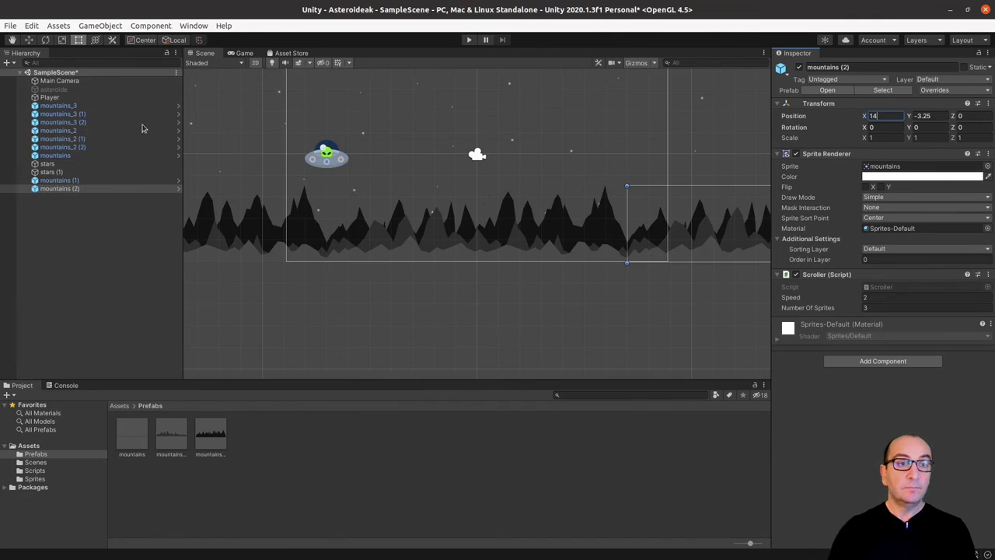
mouse_move(67, 180)
mouse_down()
mouse_move(73, 159)
mouse_move(73, 171)
mouse_up()
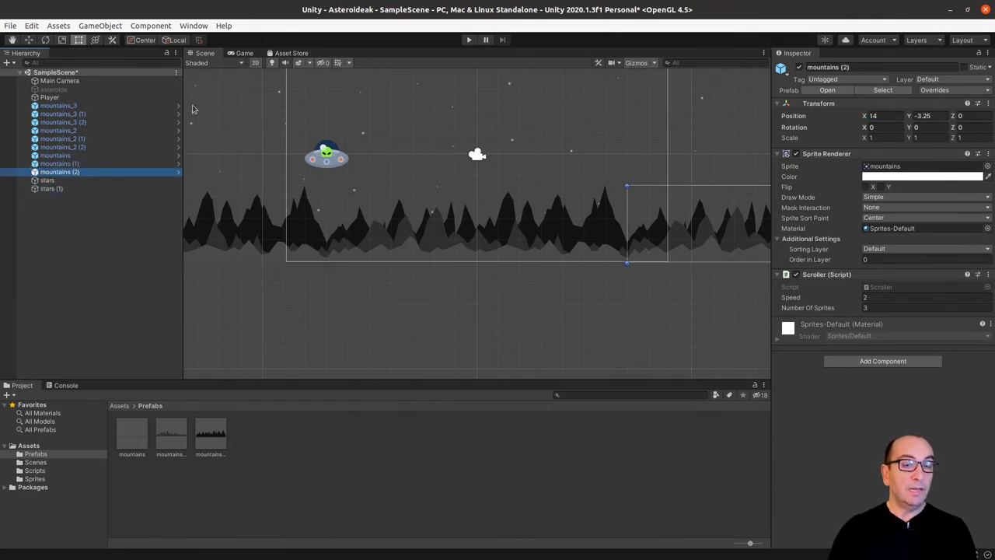
- Enter Play mode to watch all three tiled mountain layers scroll together
click(469, 41)
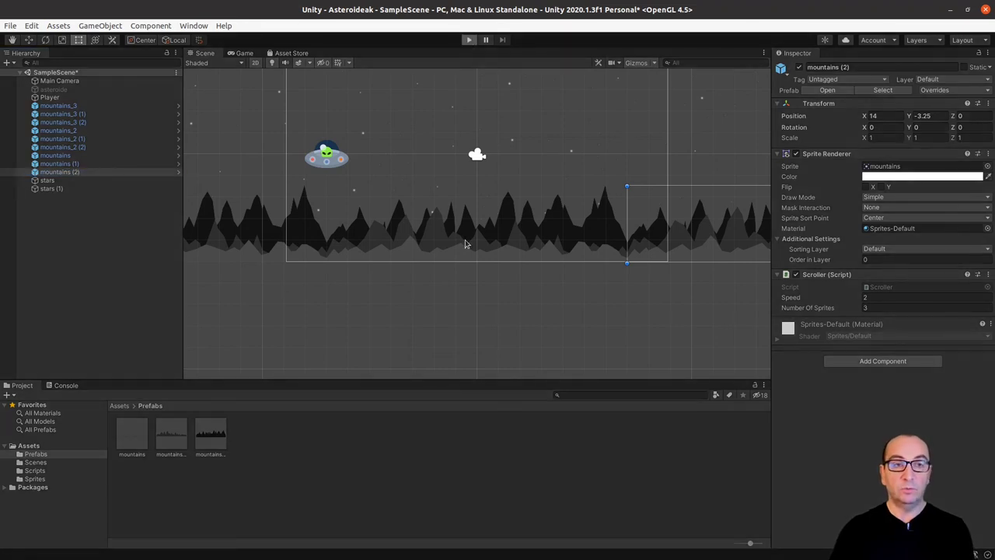